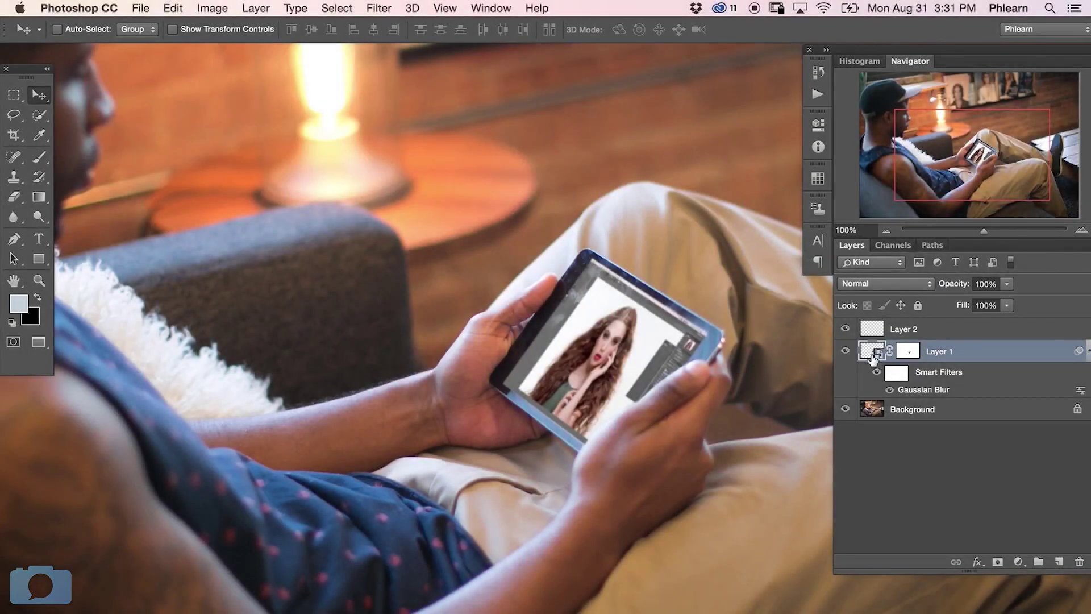
Open the contents of Layer 1's smart object and bring the Phlearn_Black.eps document forward
{"action": "double_click", "coordinate": [881, 353]}
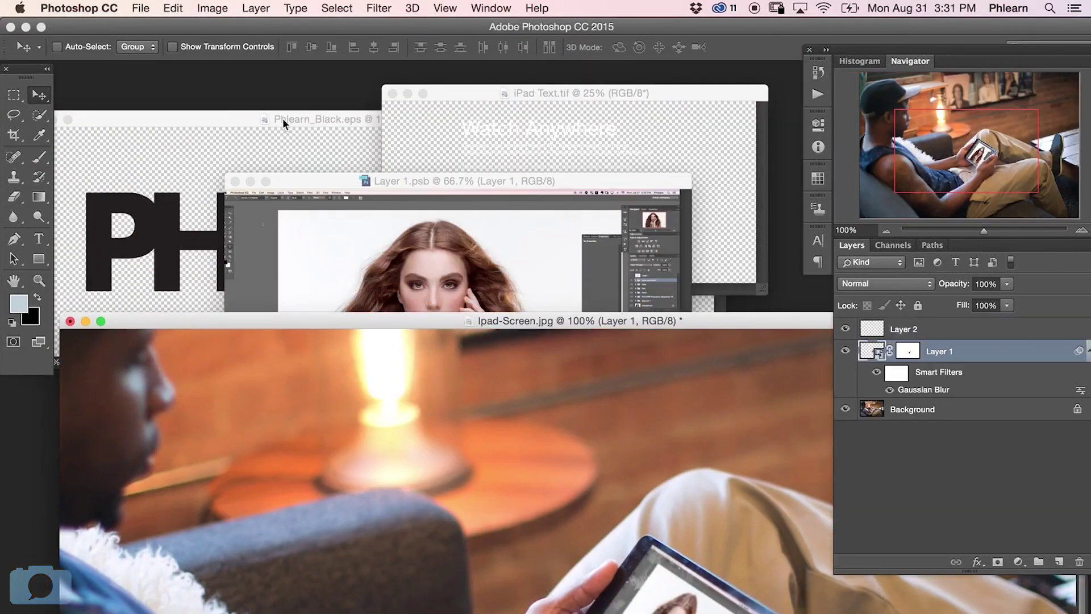
{"action": "left_click", "coordinate": [281, 118]}
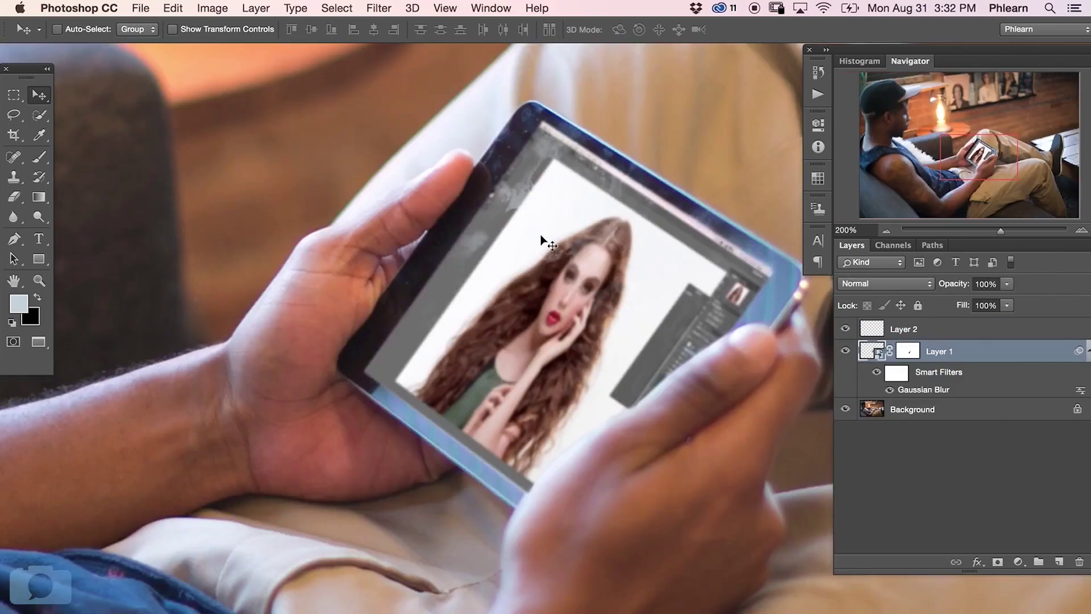
Change the Crop tool's ratio preset and lower the crop's upper edge on the tablet photo
{"action": "key", "text": "super+0"}
{"action": "key", "text": "c"}
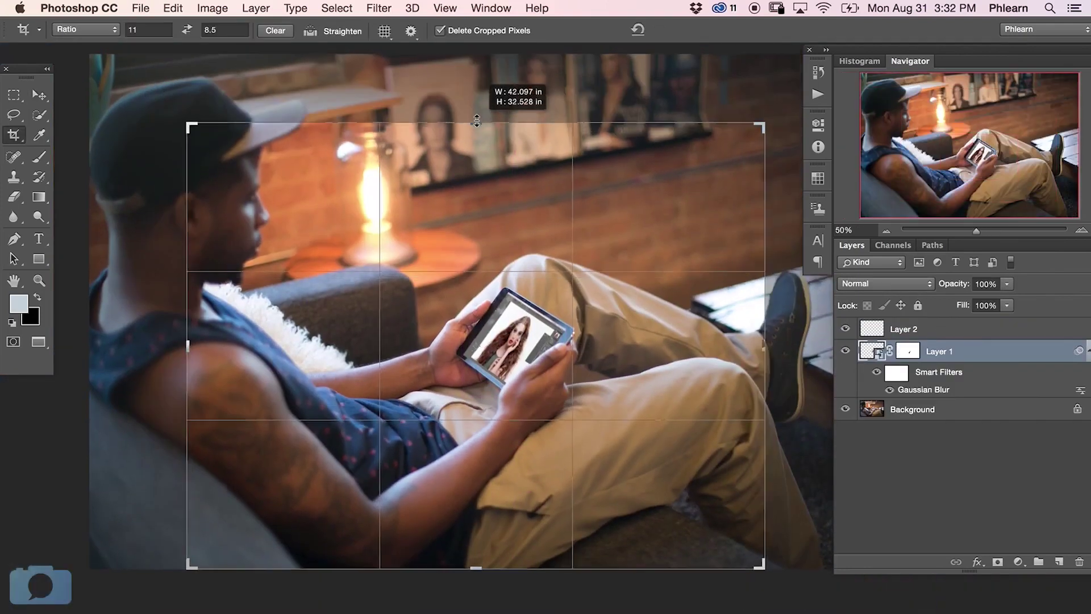
{"action": "left_click", "coordinate": [79, 30]}
{"action": "left_click", "coordinate": [103, 39]}
{"action": "left_click_drag", "start_coordinate": [487, 246], "coordinate": [489, 483]}
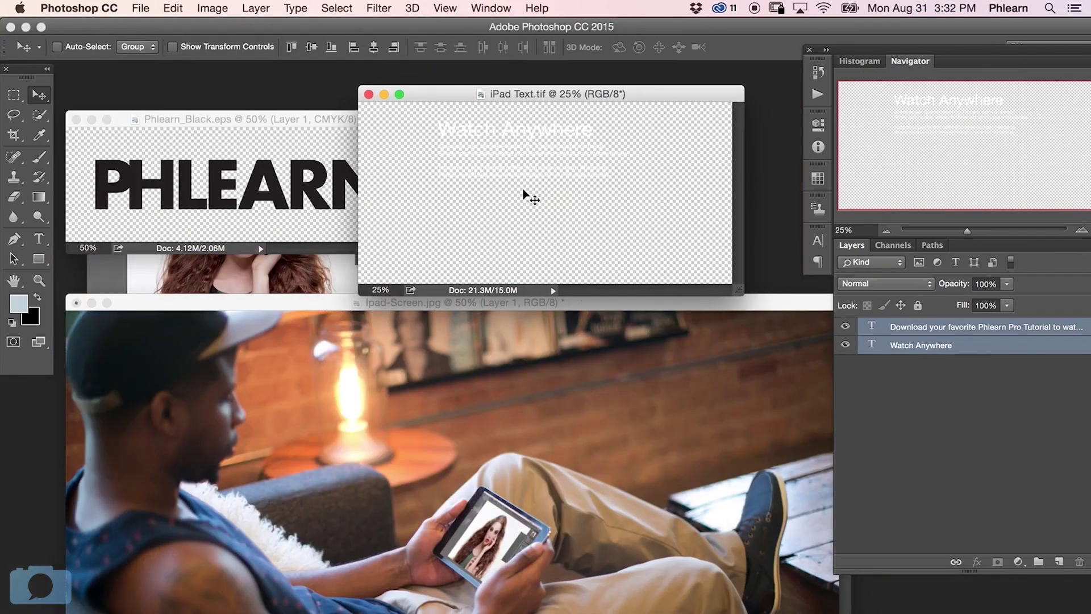
Copy both text layers from iPad Text.tif into the tablet photo and position them on the brick wall above the man's legs
{"action": "left_click_drag", "start_coordinate": [546, 203], "coordinate": [605, 279]}
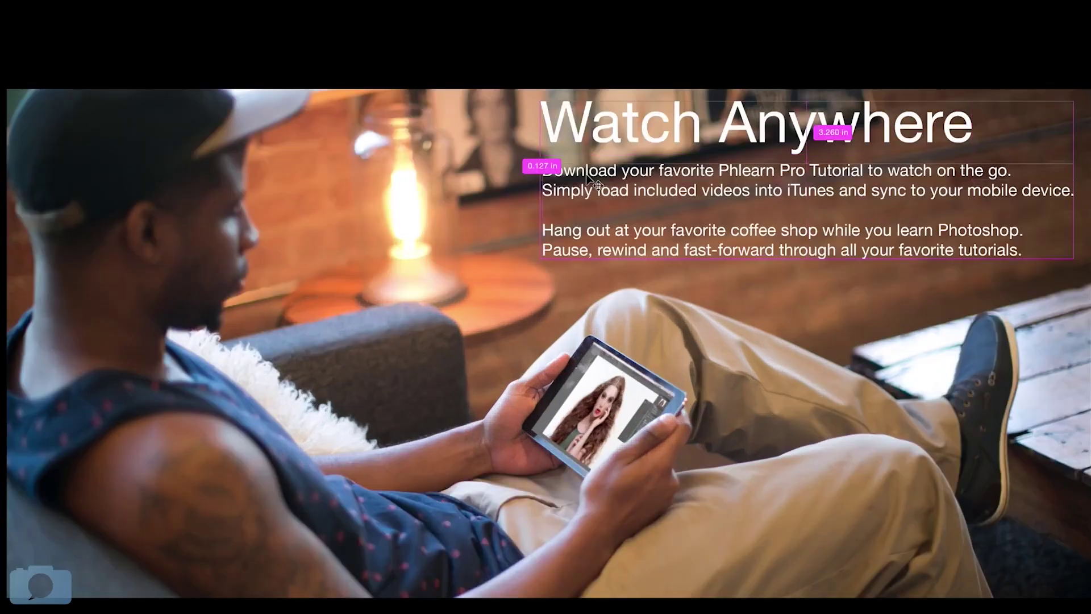
{"action": "left_click_drag", "start_coordinate": [585, 174], "coordinate": [584, 189]}
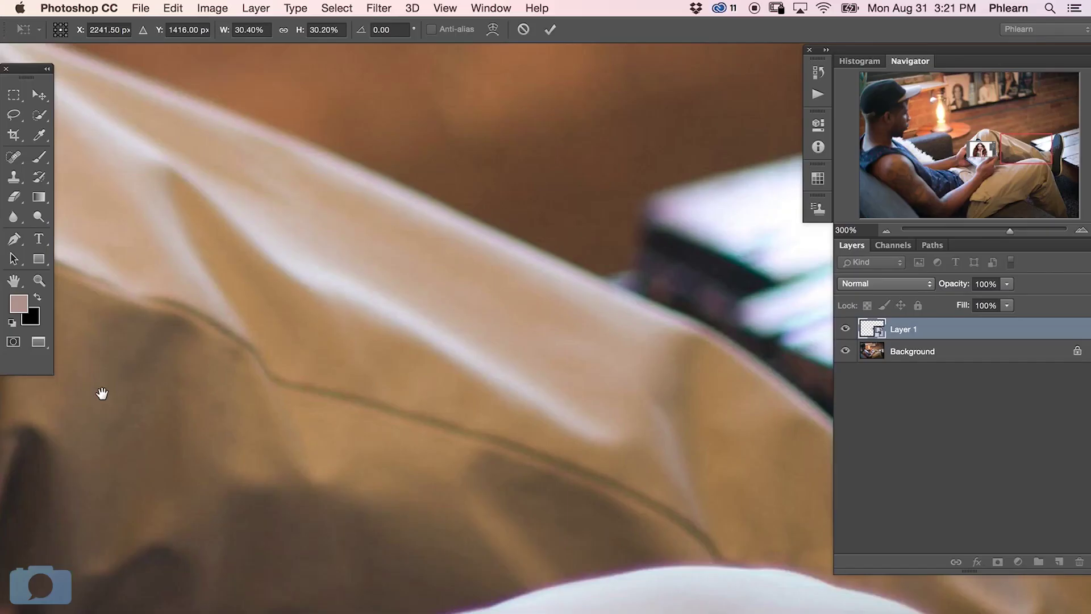
Rotate the screenshot layer about 31 degrees to match the tilt of the tablet
{"action": "key", "text": "super+minus"}
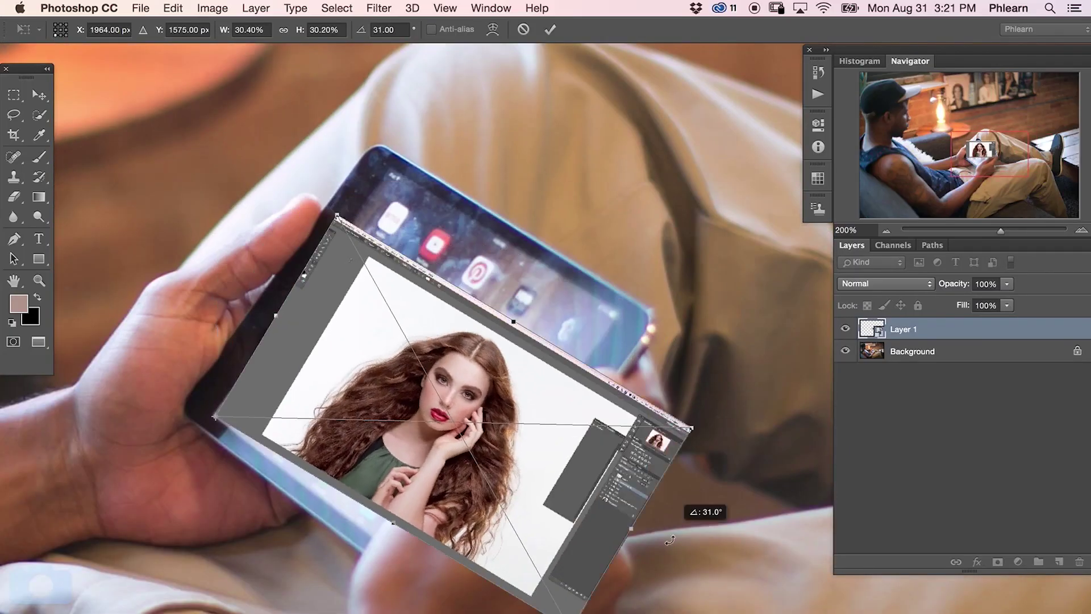
{"action": "mouse_move", "coordinate": [676, 537]}
{"action": "left_mouse_down"}
{"action": "mouse_move", "coordinate": [668, 543]}
{"action": "mouse_move", "coordinate": [679, 534]}
{"action": "left_mouse_up"}
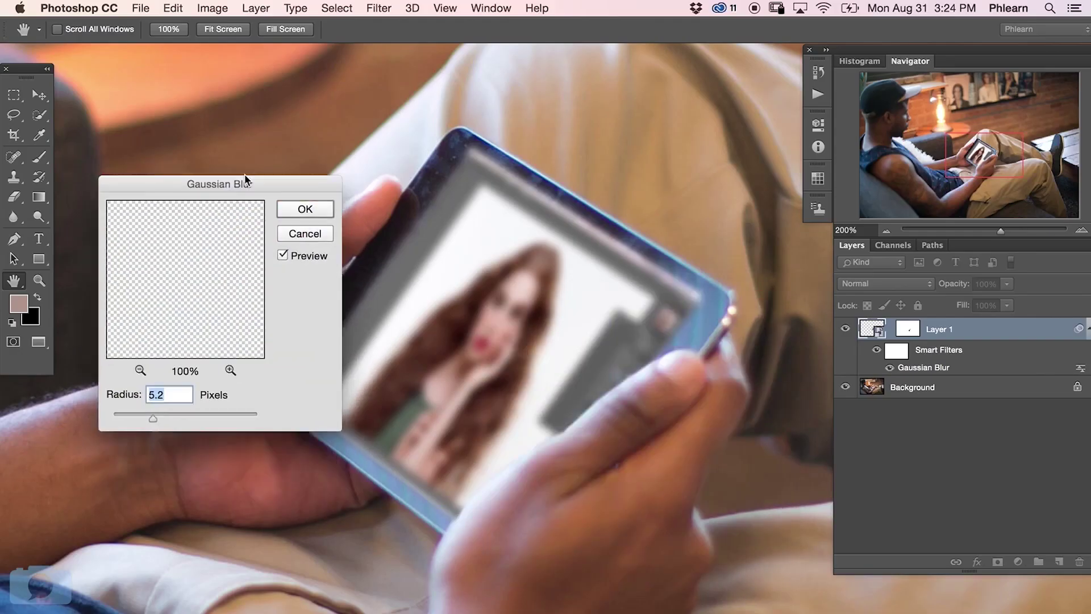
Set the Gaussian Blur smart filter on Layer 1 to a radius of 1.5 pixels
{"action": "left_click_drag", "start_coordinate": [312, 183], "coordinate": [268, 138]}
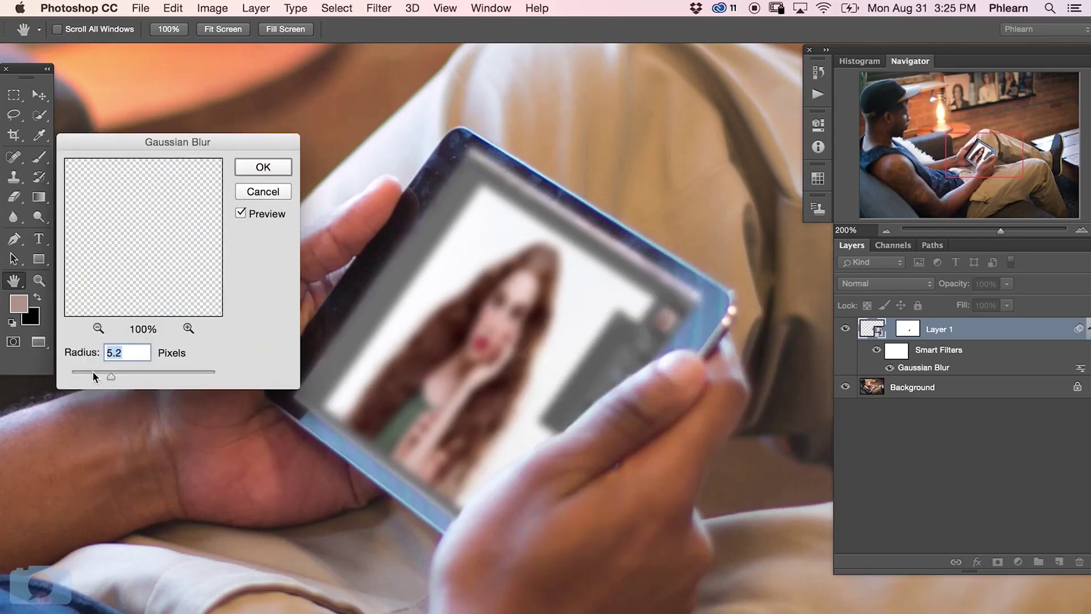
{"action": "left_click_drag", "start_coordinate": [92, 370], "coordinate": [80, 372]}
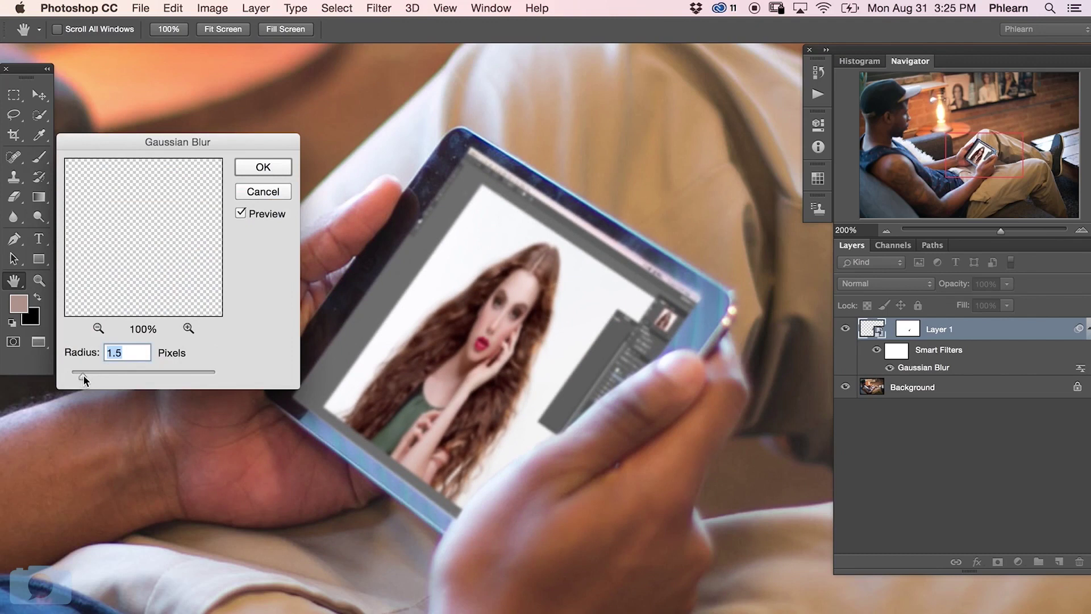
{"action": "left_click", "coordinate": [262, 168]}
{"action": "key", "text": "b"}
{"action": "key", "text": "super+0"}
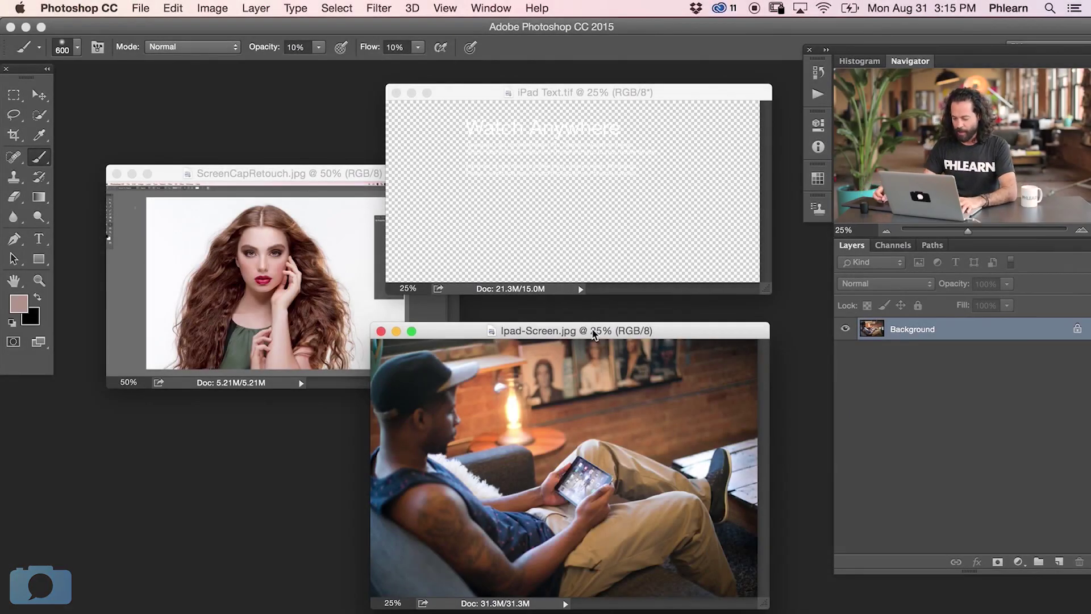
Arrange the document windows and copy the ScreenCapRetouch.jpg image into Ipad-Screen.jpg as a new layer with the Move tool
{"action": "left_click_drag", "start_coordinate": [629, 331], "coordinate": [633, 336]}
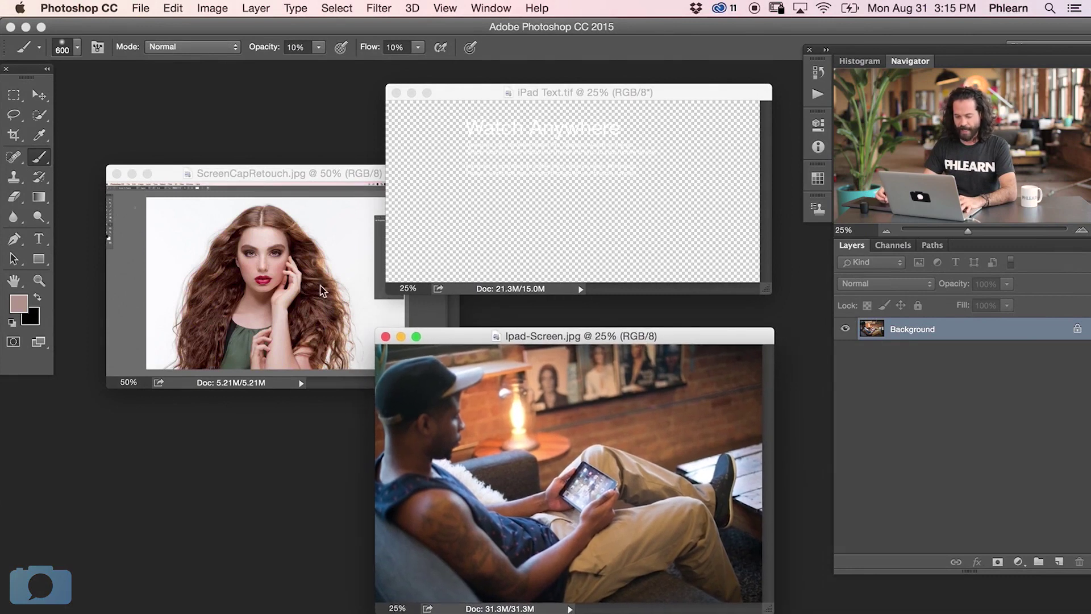
{"action": "left_click", "coordinate": [293, 174]}
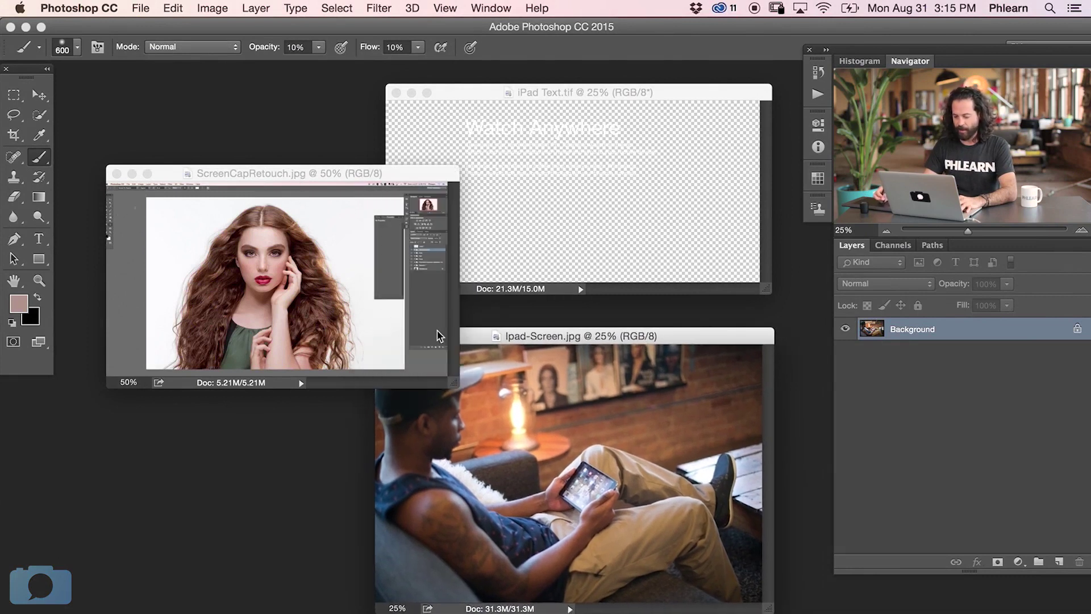
{"action": "mouse_move", "coordinate": [421, 169]}
{"action": "left_mouse_down"}
{"action": "mouse_move", "coordinate": [534, 173]}
{"action": "mouse_move", "coordinate": [402, 135]}
{"action": "left_mouse_up"}
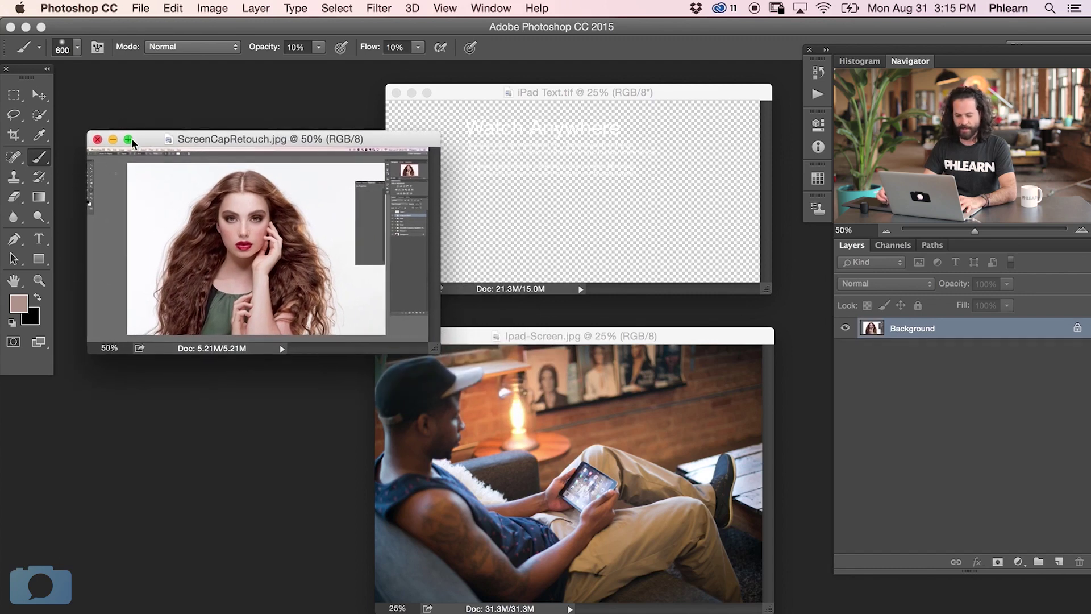
{"action": "left_click", "coordinate": [39, 96]}
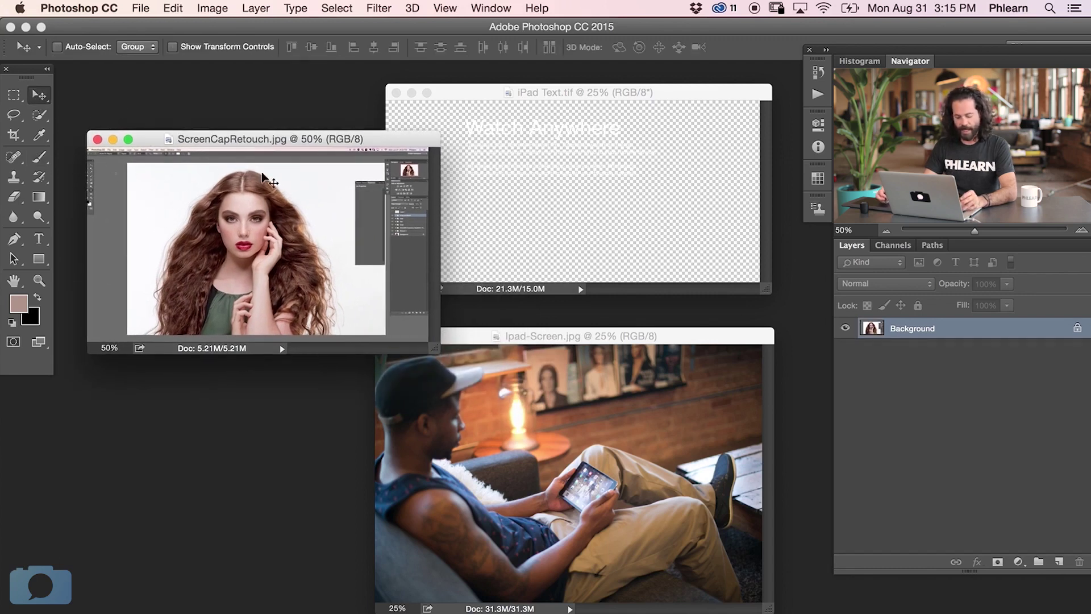
{"action": "left_click_drag", "start_coordinate": [311, 274], "coordinate": [622, 470]}
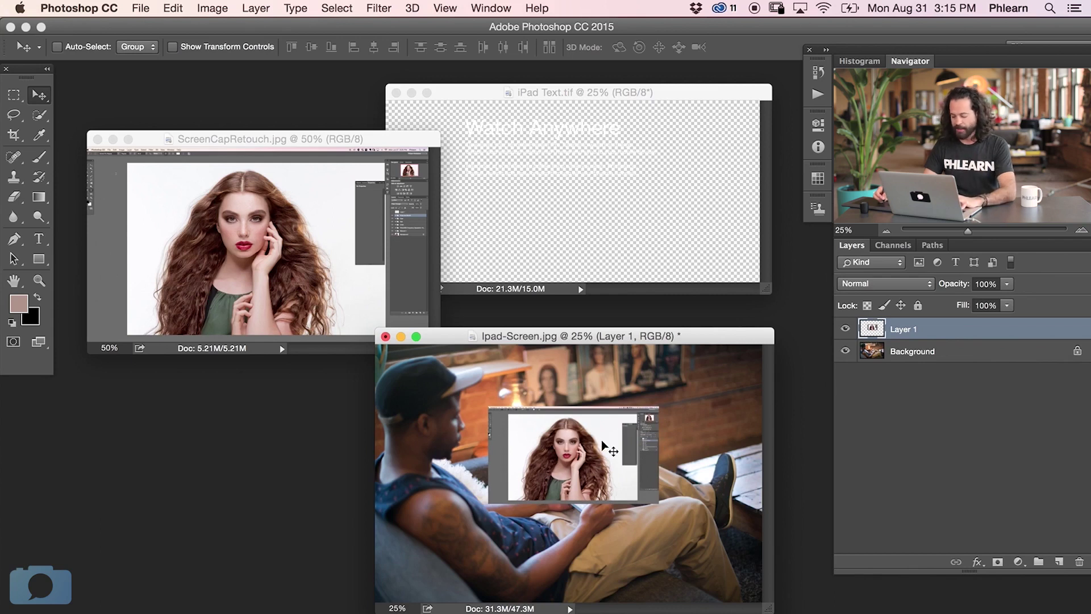
Show Ipad-Screen.jpg in full-screen mode and move the portrait screenshot layer above the tablet so the device is uncovered
{"action": "key", "text": "f"}
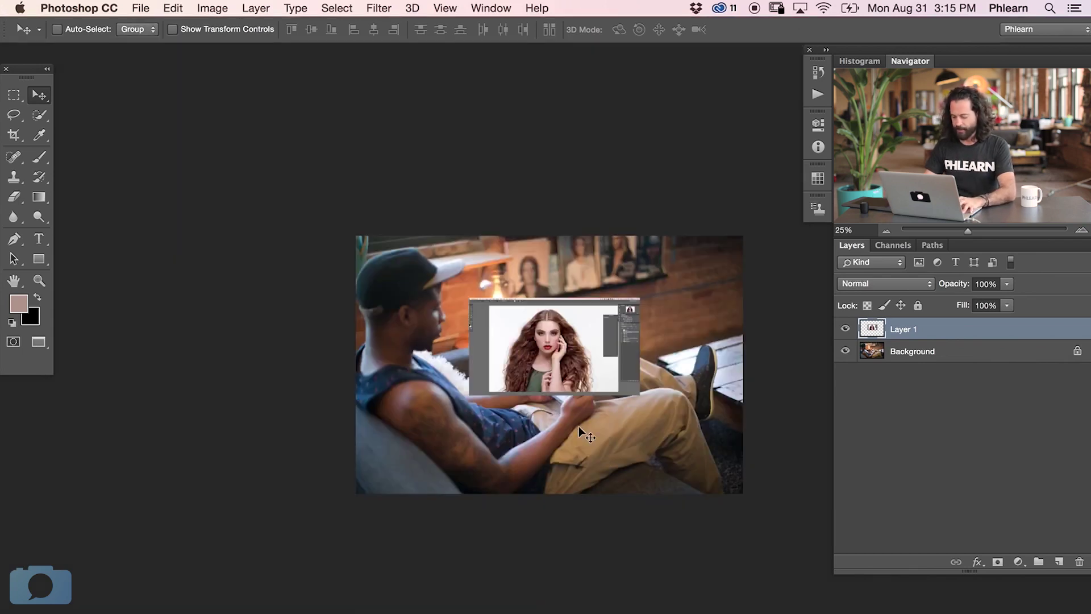
{"action": "key", "text": "super+equal"}
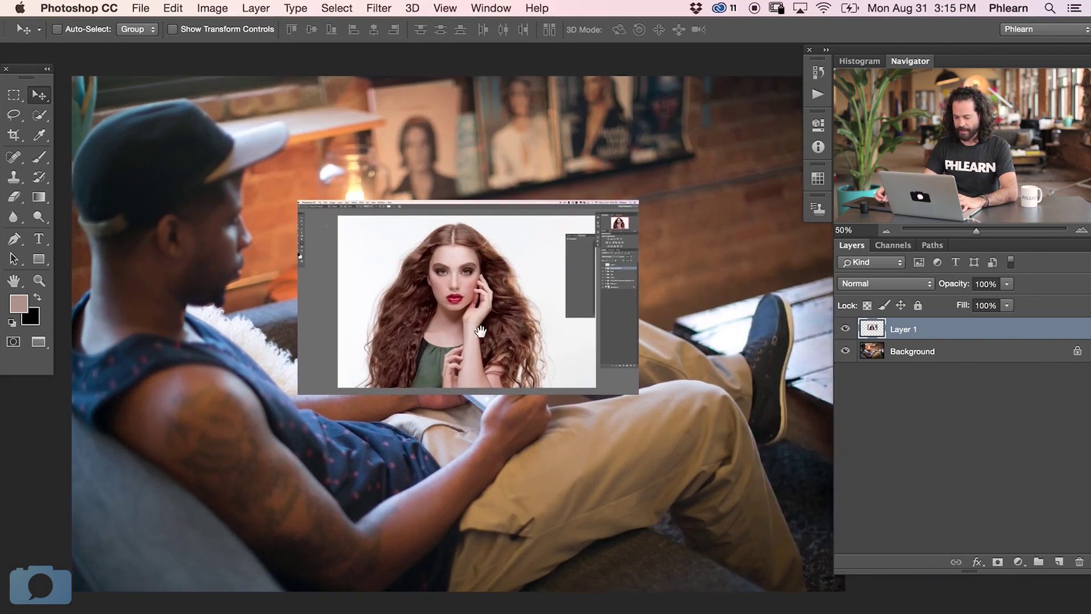
{"action": "left_click_drag", "start_coordinate": [480, 331], "coordinate": [647, 261]}
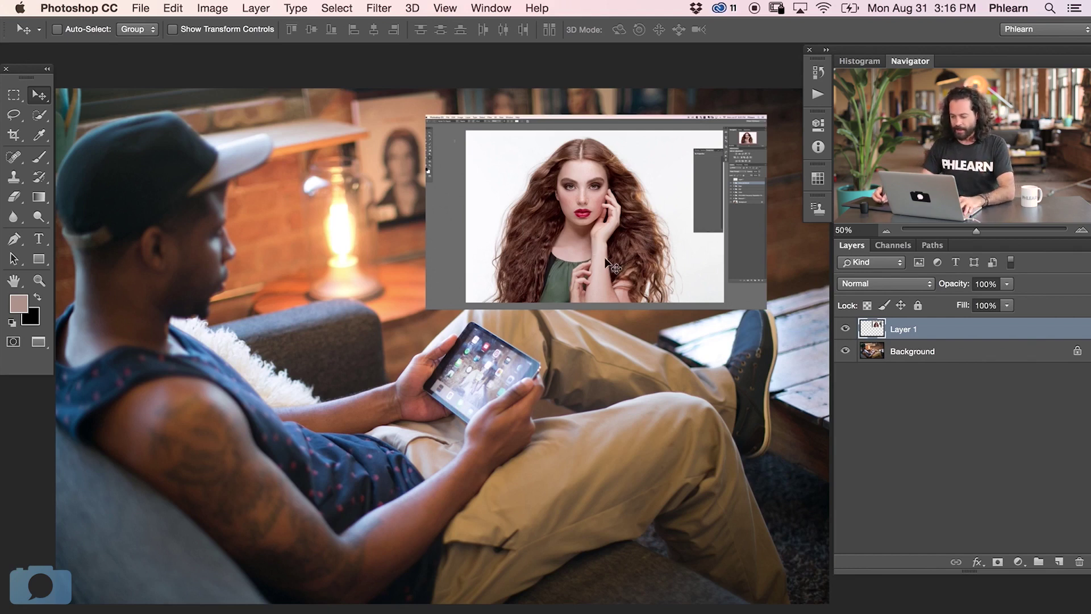
{"action": "mouse_move", "coordinate": [605, 268]}
{"action": "left_mouse_down"}
{"action": "mouse_move", "coordinate": [610, 257]}
{"action": "mouse_move", "coordinate": [605, 271]}
{"action": "left_mouse_up"}
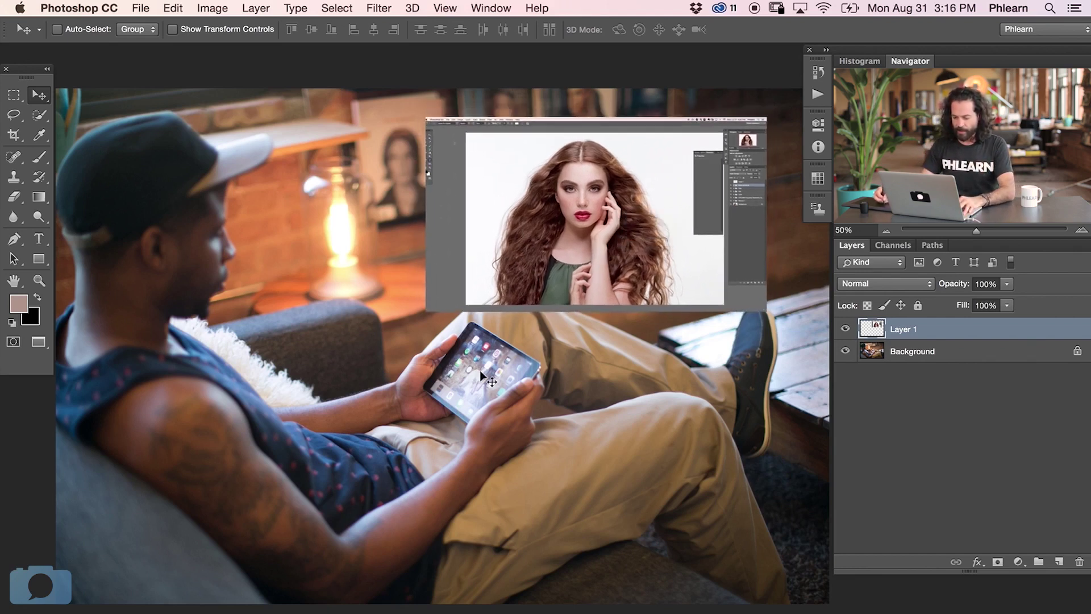
Examine the tablet's screen, edges and the fingers overlapping it up close
{"action": "key", "text": "super"}
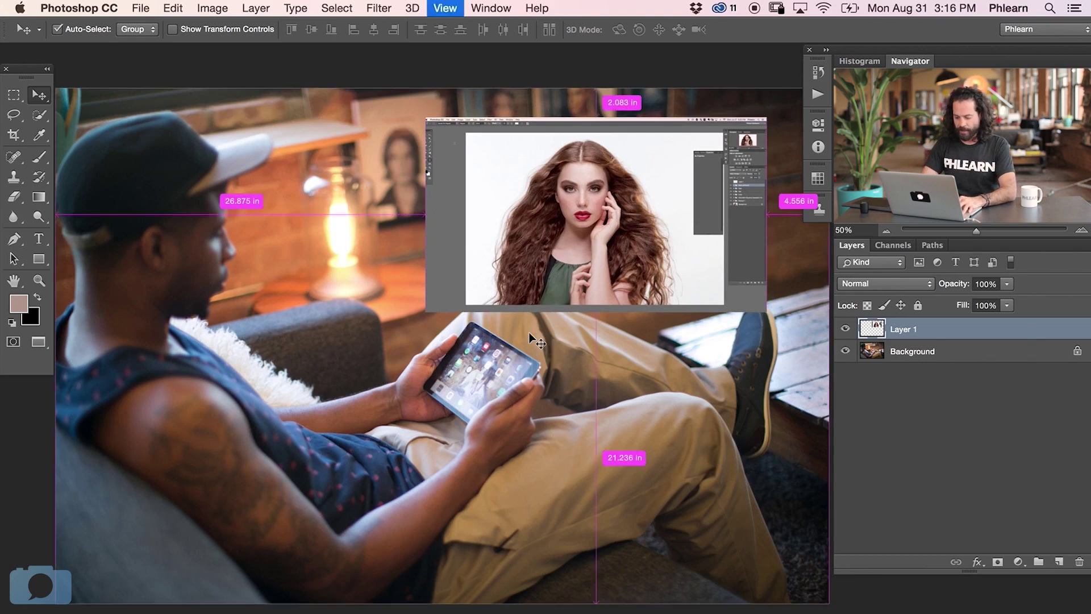
{"action": "key", "text": "super+equal"}
{"action": "key", "text": "super+equal"}
{"action": "key", "text": "super+equal"}
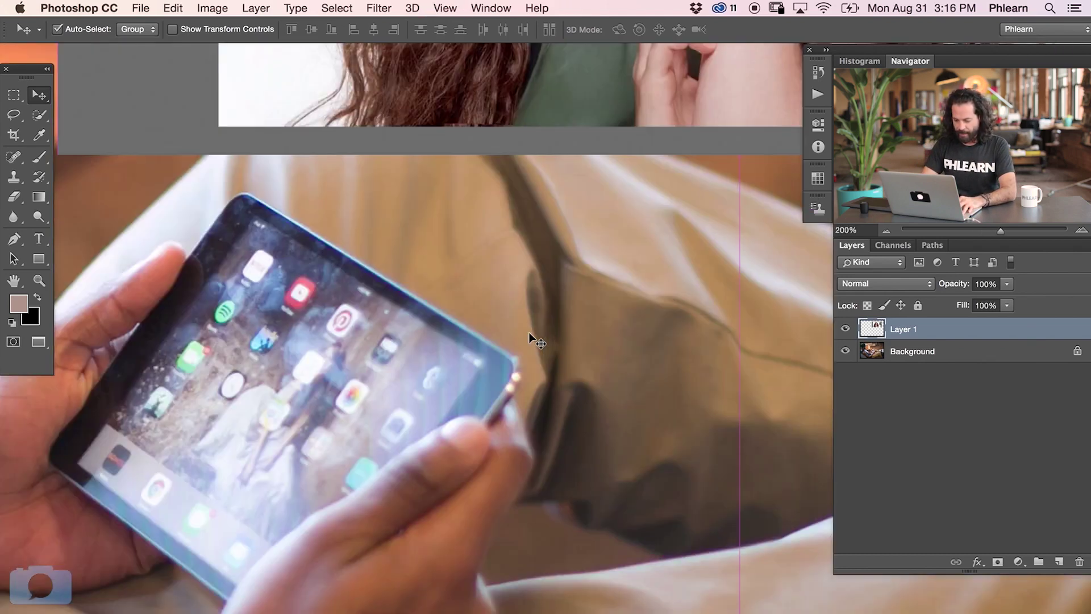
{"action": "scroll", "coordinate": [357, 404], "scroll_direction": "left", "scroll_amount": 5}
{"action": "scroll", "coordinate": [358, 403], "scroll_direction": "down", "scroll_amount": 3}
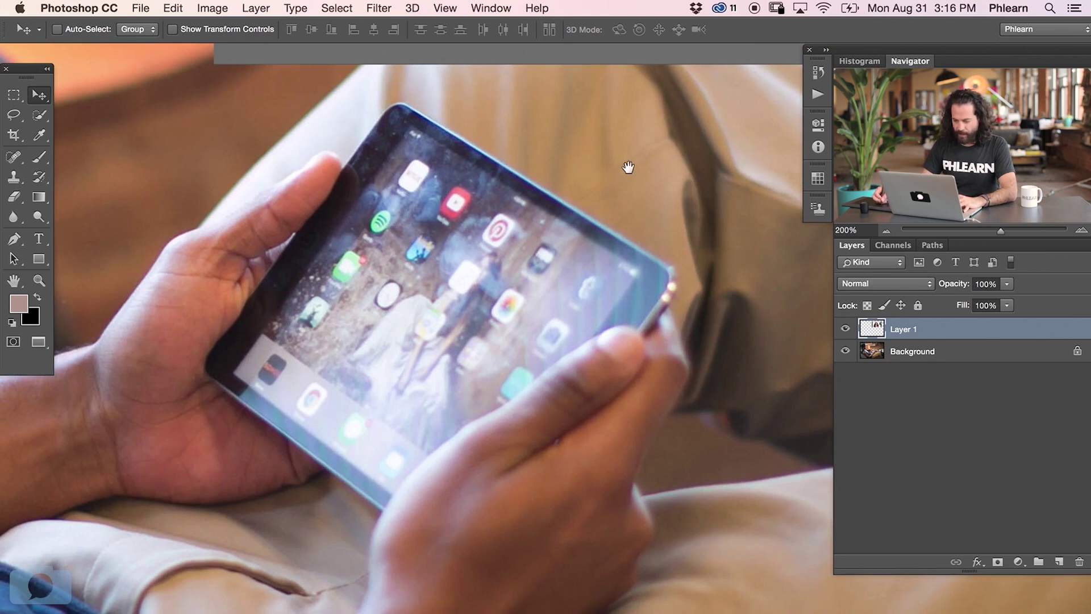
{"action": "left_click_drag", "start_coordinate": [628, 168], "coordinate": [580, 550]}
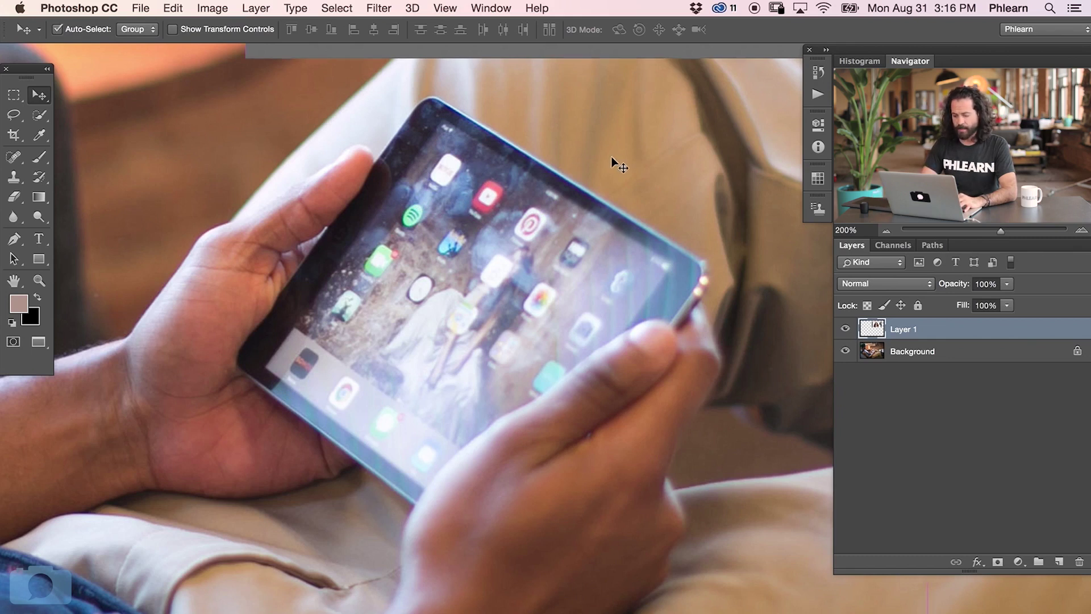
{"action": "key", "text": "super+minus"}
{"action": "key", "text": "super+minus"}
{"action": "key", "text": "super+minus"}
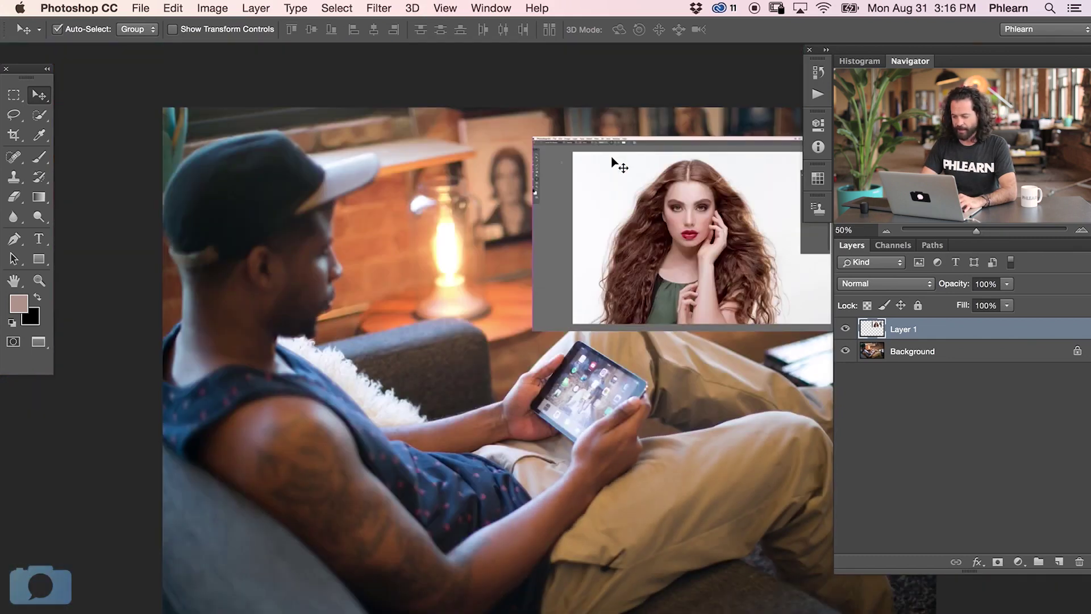
{"action": "left_click_drag", "start_coordinate": [704, 306], "coordinate": [543, 297]}
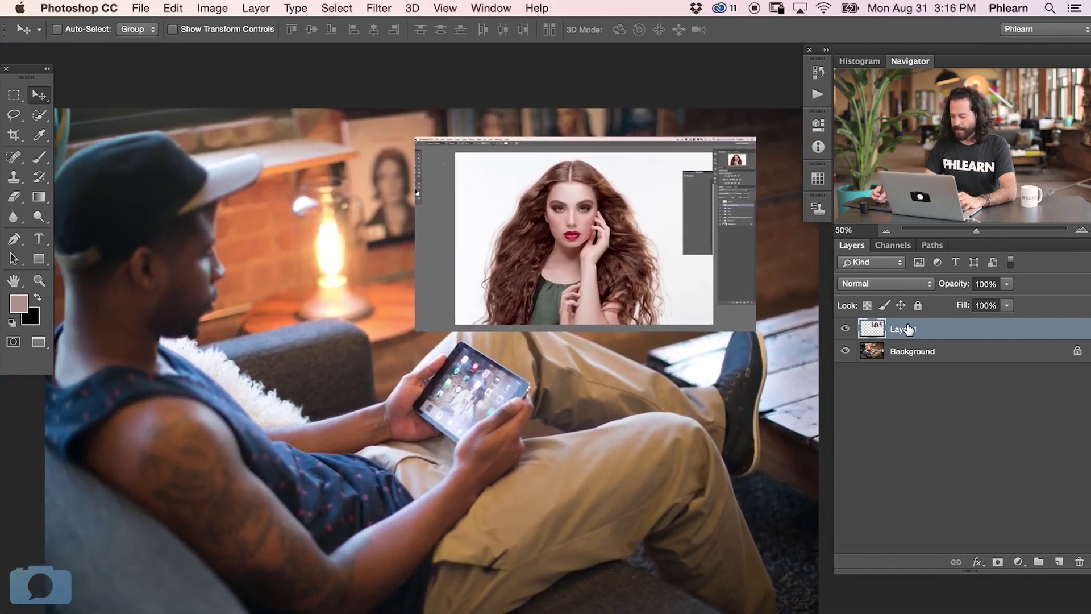
Toggle the visibility of Layer 1 to check it, and convert the layer to a smart object
{"action": "left_click", "coordinate": [845, 328]}
{"action": "left_click", "coordinate": [846, 328]}
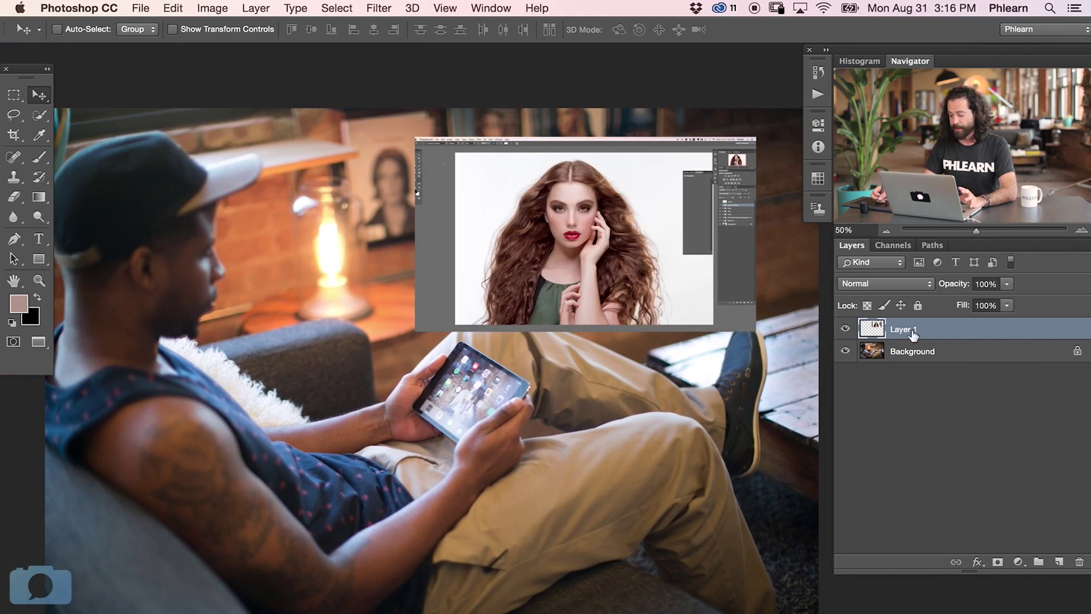
{"action": "right_click", "coordinate": [950, 333]}
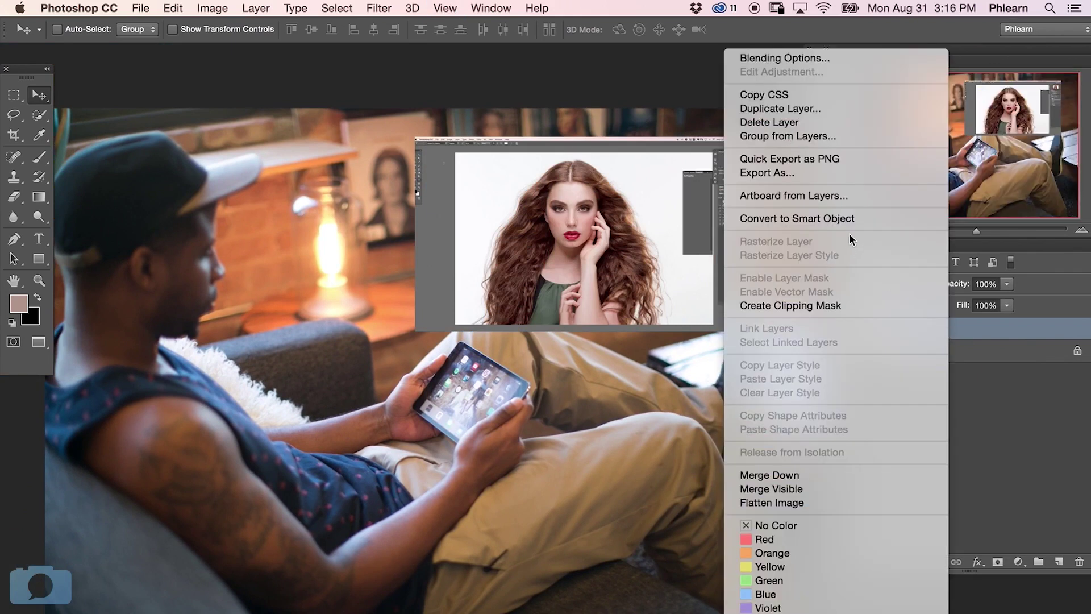
{"action": "left_click", "coordinate": [852, 218]}
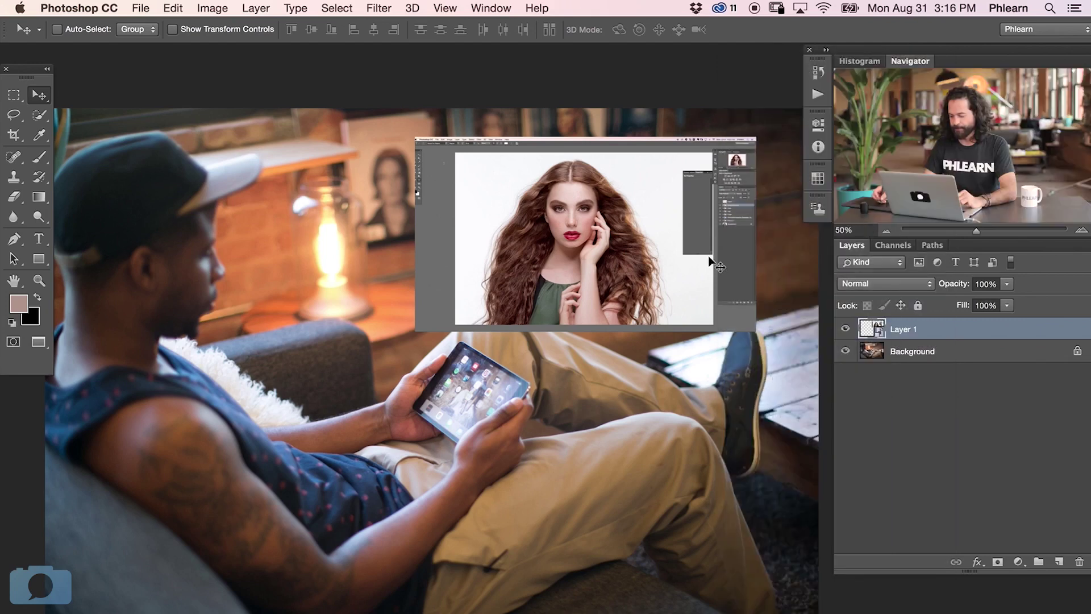
Shift the smart object slightly up and scale it down to about 4% of its size
{"action": "left_click_drag", "start_coordinate": [710, 261], "coordinate": [686, 245]}
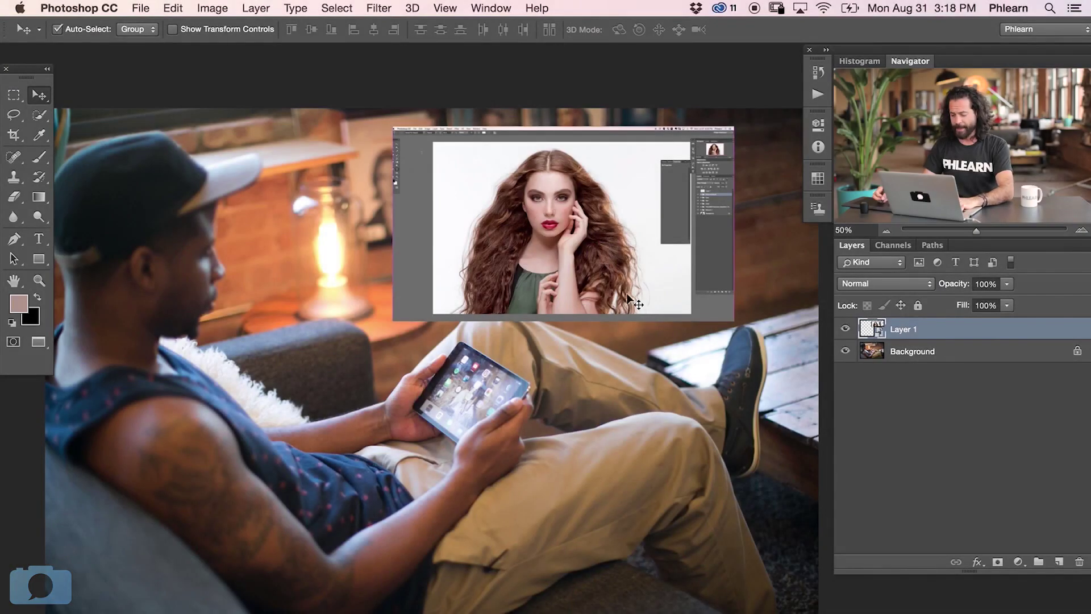
{"action": "key", "text": "super+t"}
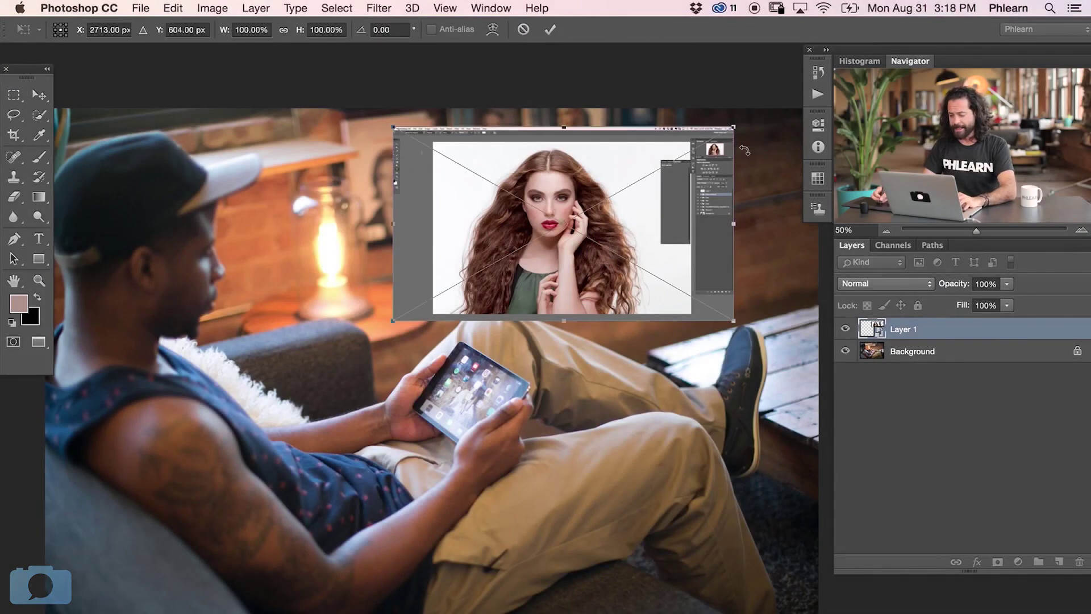
{"action": "left_click_drag", "start_coordinate": [733, 126], "coordinate": [406, 311]}
{"action": "key", "text": "Return"}
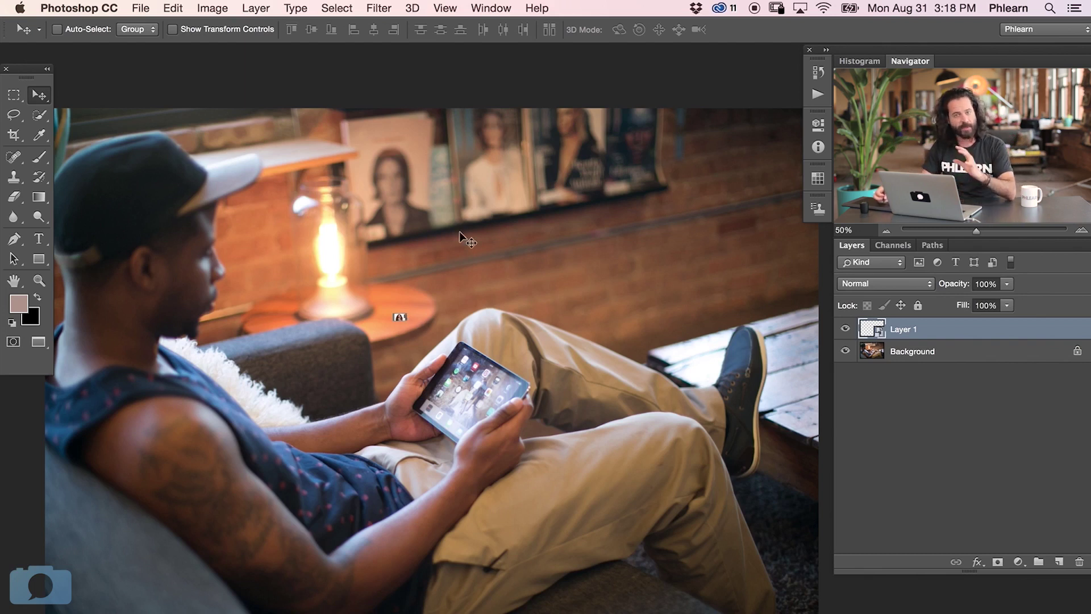
Scale the tiny smart object back up to roughly its original size and position it just above the tablet
{"action": "key", "text": "super"}
{"action": "key", "text": "ctrl+t"}
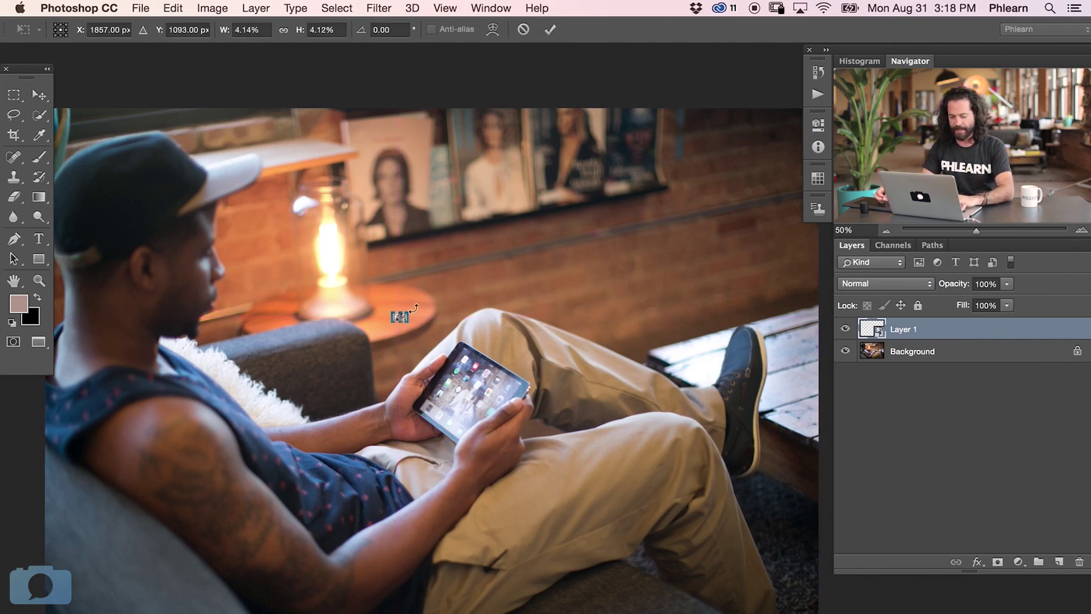
{"action": "left_click_drag", "start_coordinate": [406, 313], "coordinate": [758, 132]}
{"action": "key", "text": "Return"}
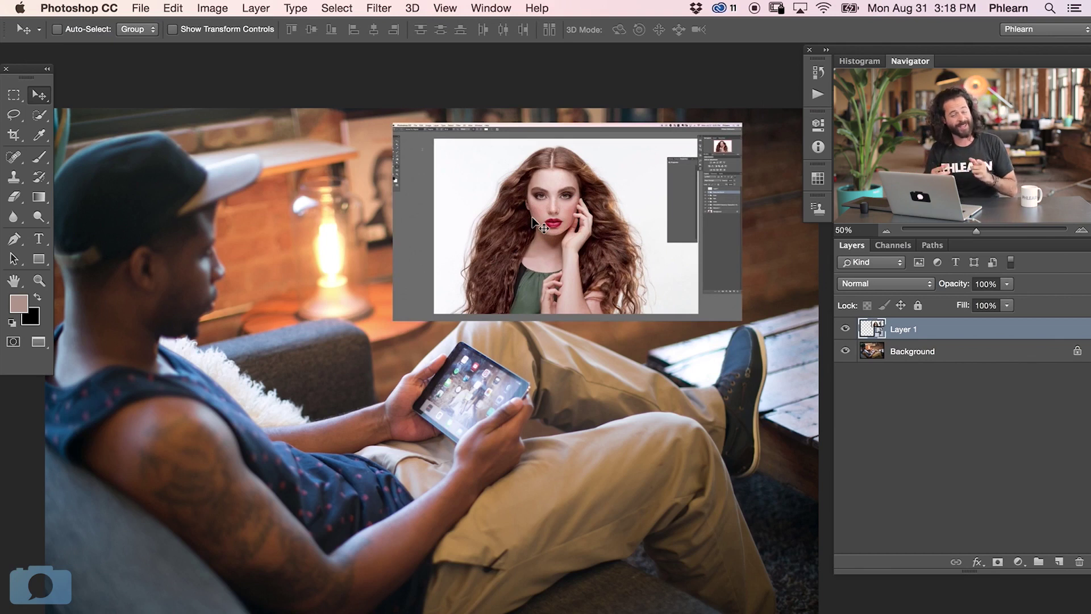
{"action": "mouse_move", "coordinate": [584, 284]}
{"action": "left_mouse_down"}
{"action": "mouse_move", "coordinate": [552, 307]}
{"action": "mouse_move", "coordinate": [575, 313]}
{"action": "mouse_move", "coordinate": [581, 298]}
{"action": "left_mouse_up"}
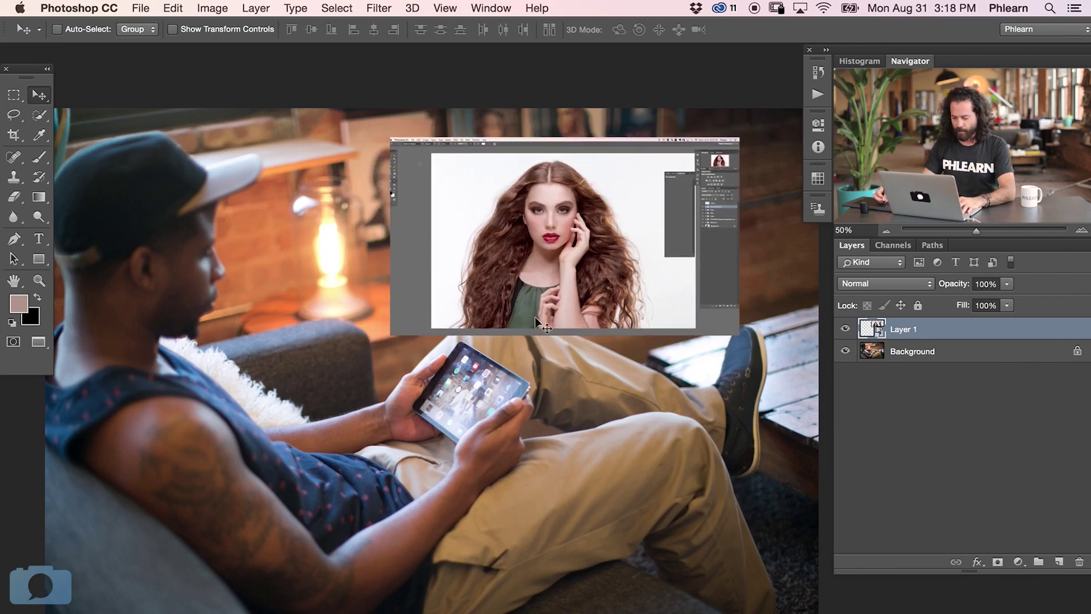
Move the smart object over the tablet and scale it down to about 34%, keeping its lower-left corner near the tablet
{"action": "left_click_drag", "start_coordinate": [511, 299], "coordinate": [544, 319]}
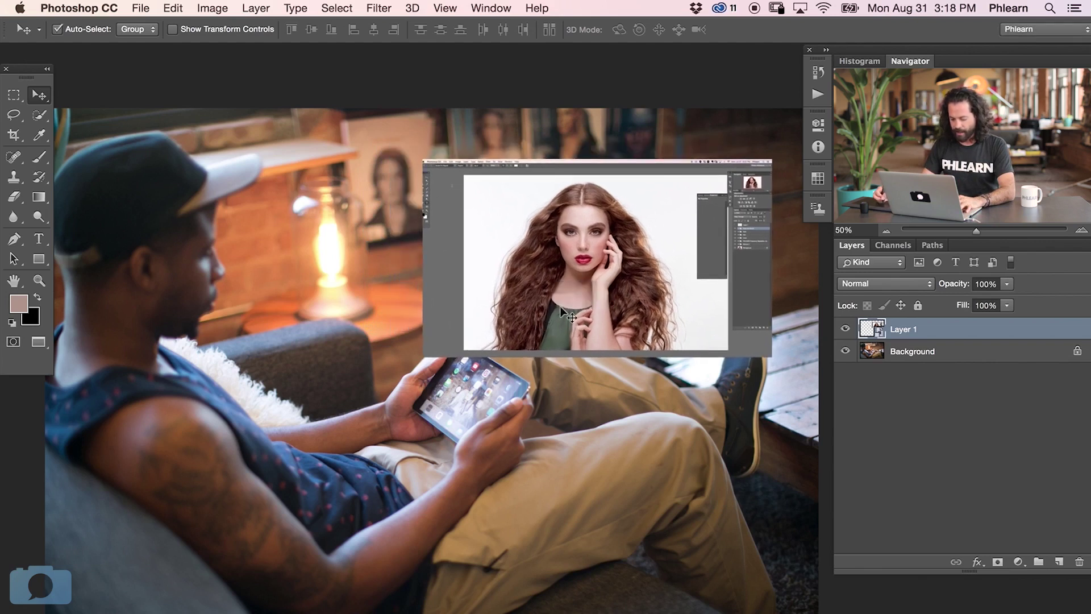
{"action": "key", "text": "ctrl+t"}
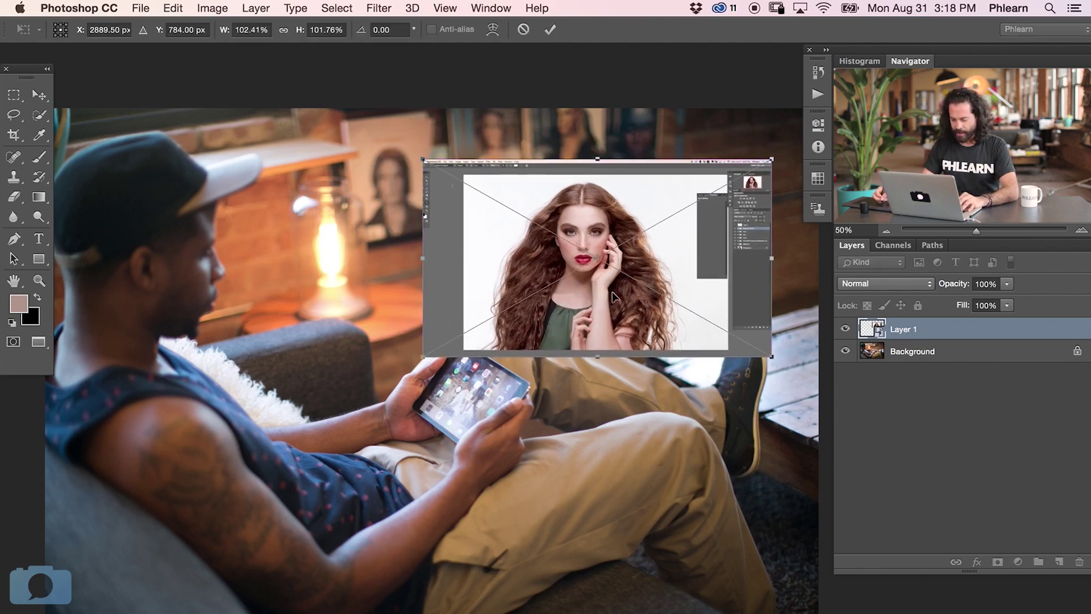
{"action": "left_click_drag", "start_coordinate": [584, 295], "coordinate": [583, 353]}
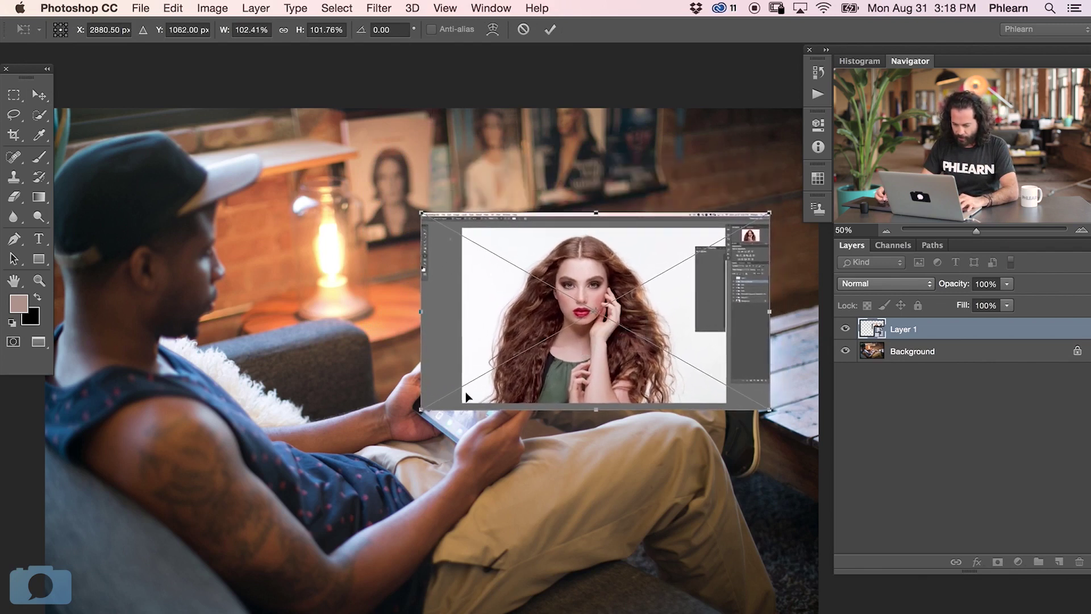
{"action": "scroll", "coordinate": [503, 419], "scroll_direction": "up", "scroll_amount": 3}
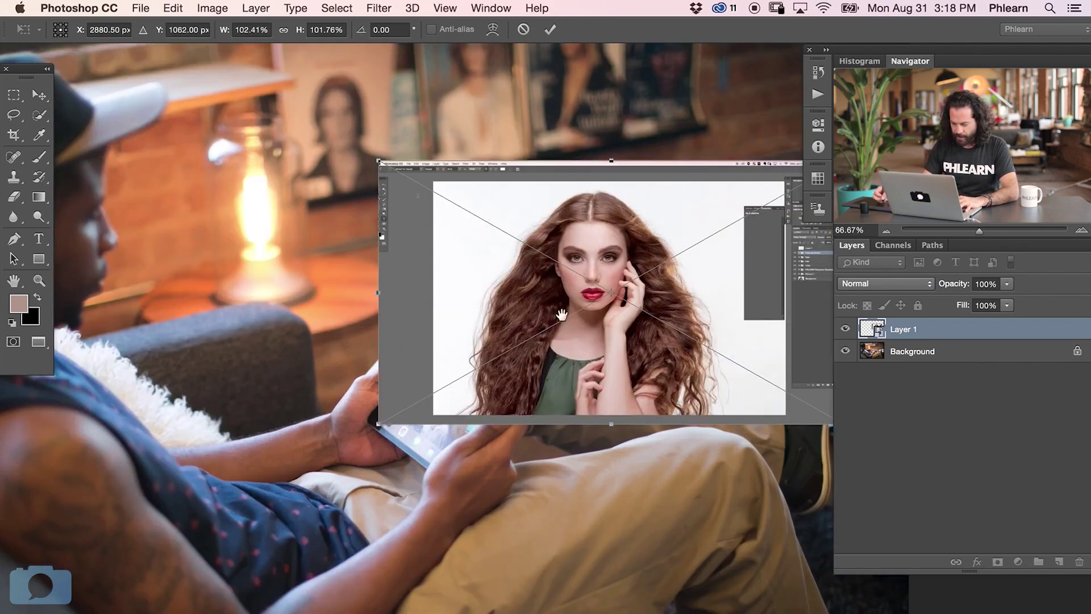
{"action": "scroll", "coordinate": [503, 419], "scroll_direction": "right", "scroll_amount": 3}
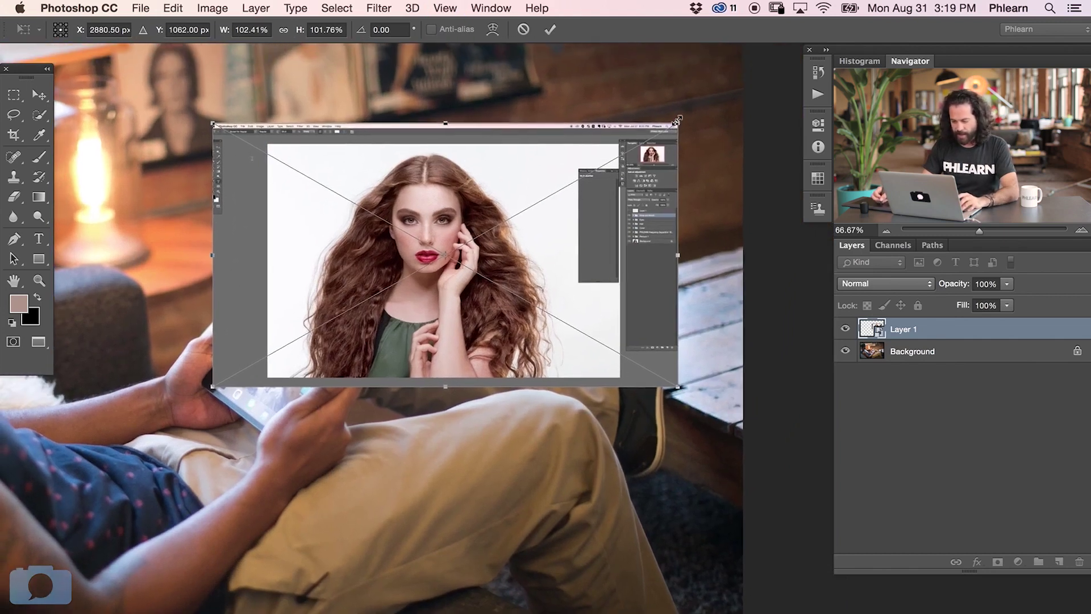
{"action": "left_click_drag", "start_coordinate": [679, 123], "coordinate": [372, 428]}
{"action": "key", "text": "super+plus"}
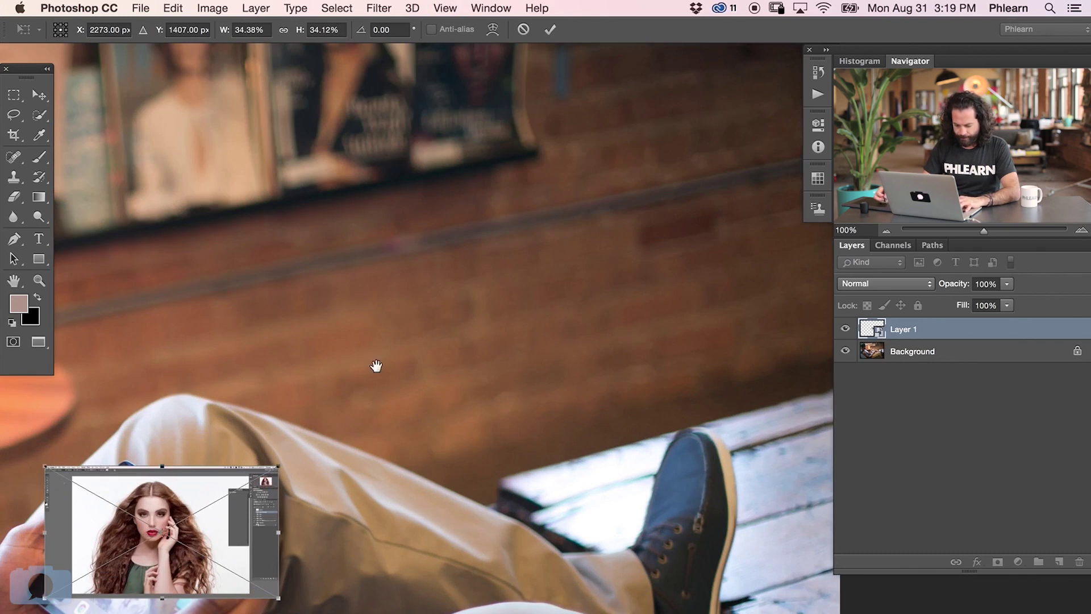
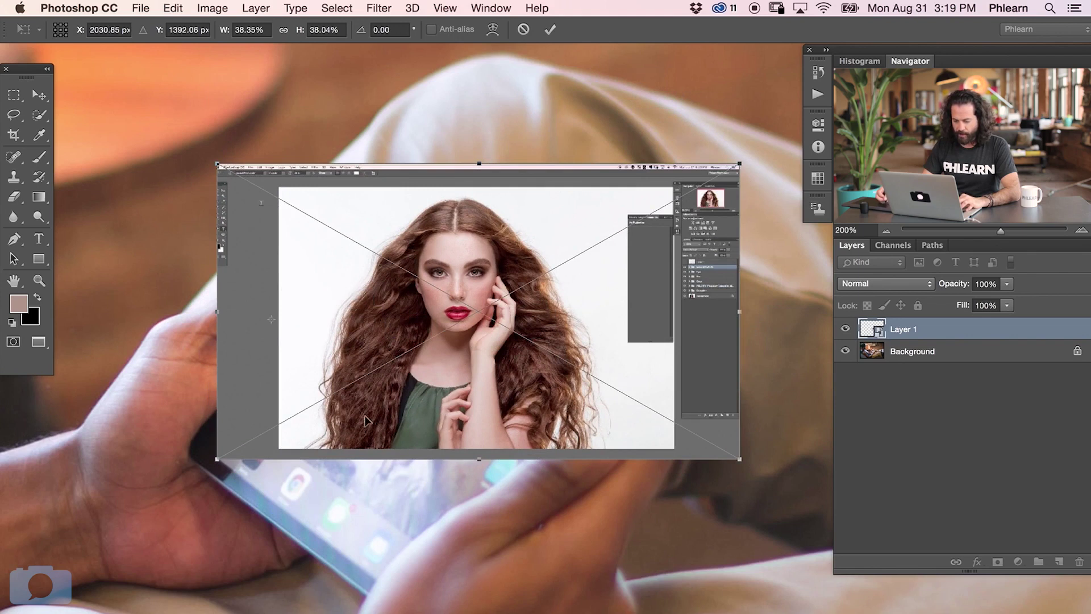
Move the transform's reference point to the lower-left corner of the smart object
{"action": "left_click_drag", "start_coordinate": [482, 502], "coordinate": [514, 421]}
{"action": "key", "text": "ctrl+z"}
{"action": "left_click_drag", "start_coordinate": [274, 324], "coordinate": [217, 459]}
{"action": "left_click_drag", "start_coordinate": [341, 514], "coordinate": [441, 529]}
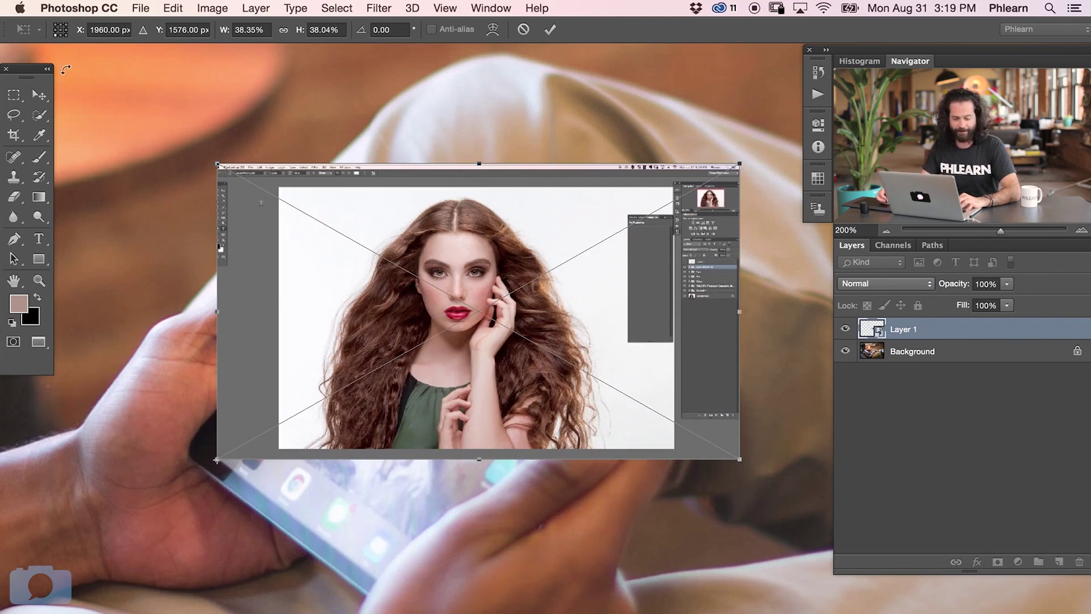
Try a different reference point position for the transform, and undo that change
{"action": "left_click", "coordinate": [61, 30]}
{"action": "left_click_drag", "start_coordinate": [172, 135], "coordinate": [79, 70]}
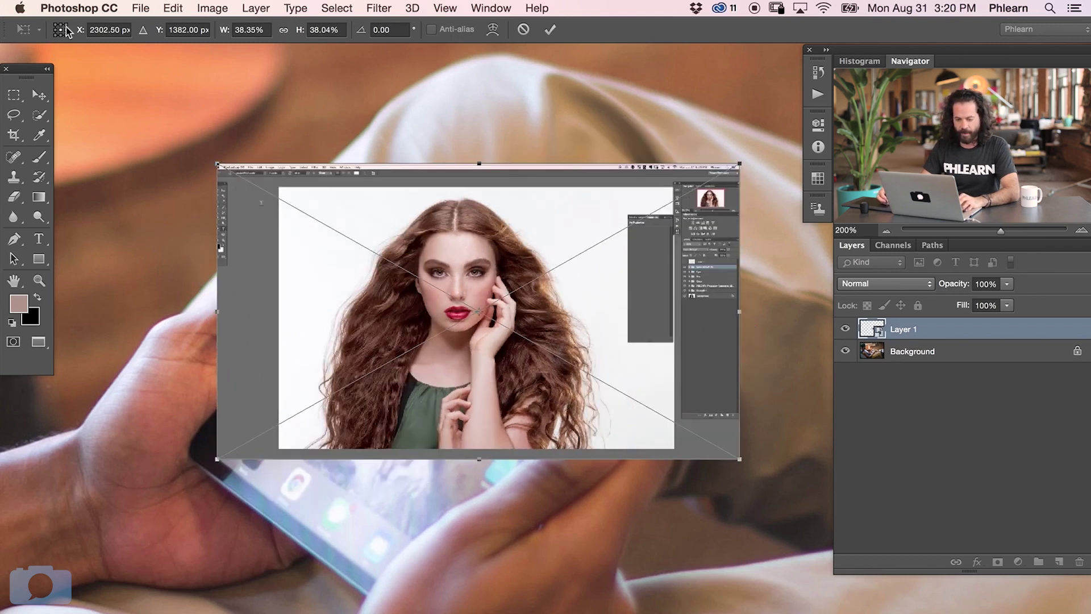
{"action": "left_click_drag", "start_coordinate": [138, 94], "coordinate": [108, 310]}
{"action": "key", "text": "super+z"}
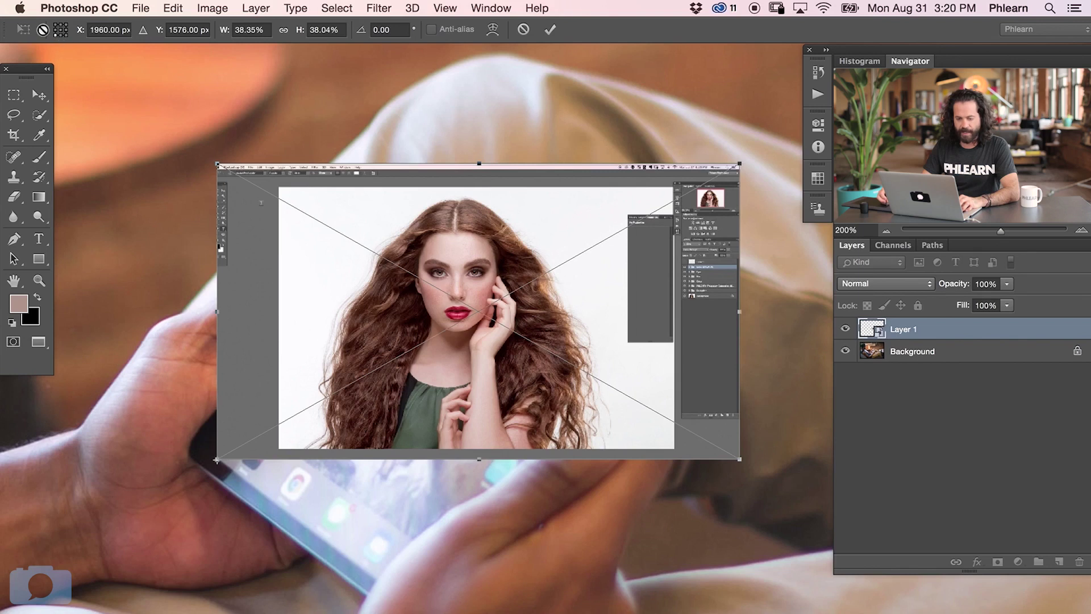
Place the lower-left corner on the tablet screen's corner and rotate the smart object to about 35°, scaled to about 41%
{"action": "left_click_drag", "start_coordinate": [124, 217], "coordinate": [288, 257]}
{"action": "left_click_drag", "start_coordinate": [396, 224], "coordinate": [399, 212]}
{"action": "left_click_drag", "start_coordinate": [567, 477], "coordinate": [575, 480]}
{"action": "left_click_drag", "start_coordinate": [606, 425], "coordinate": [538, 263]}
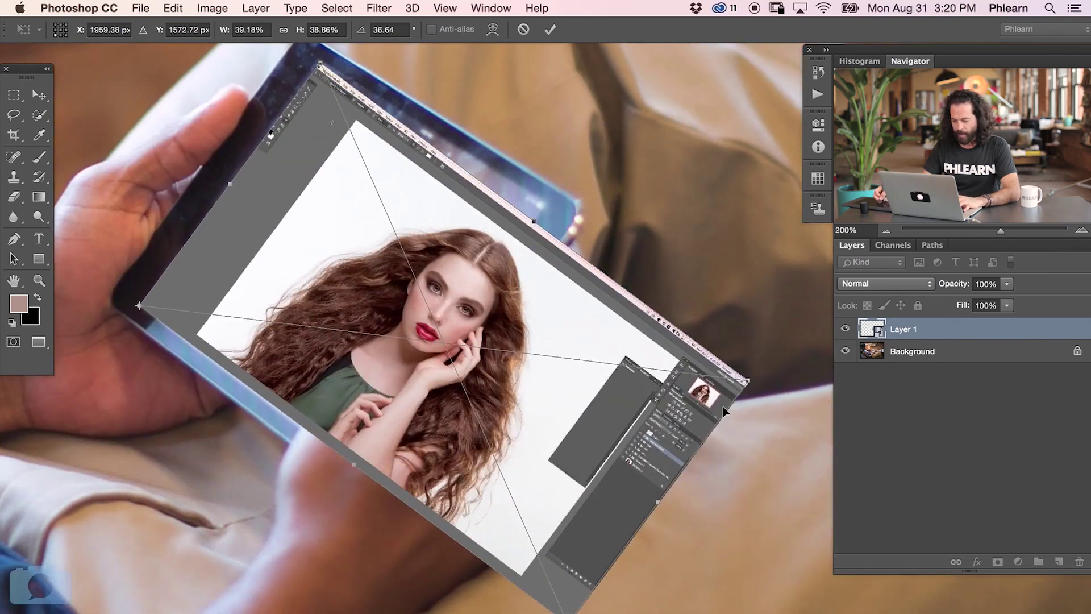
{"action": "left_click_drag", "start_coordinate": [763, 384], "coordinate": [776, 359]}
{"action": "left_click_drag", "start_coordinate": [765, 426], "coordinate": [783, 466]}
{"action": "scroll", "coordinate": [545, 323], "scroll_direction": "up", "scroll_amount": 3}
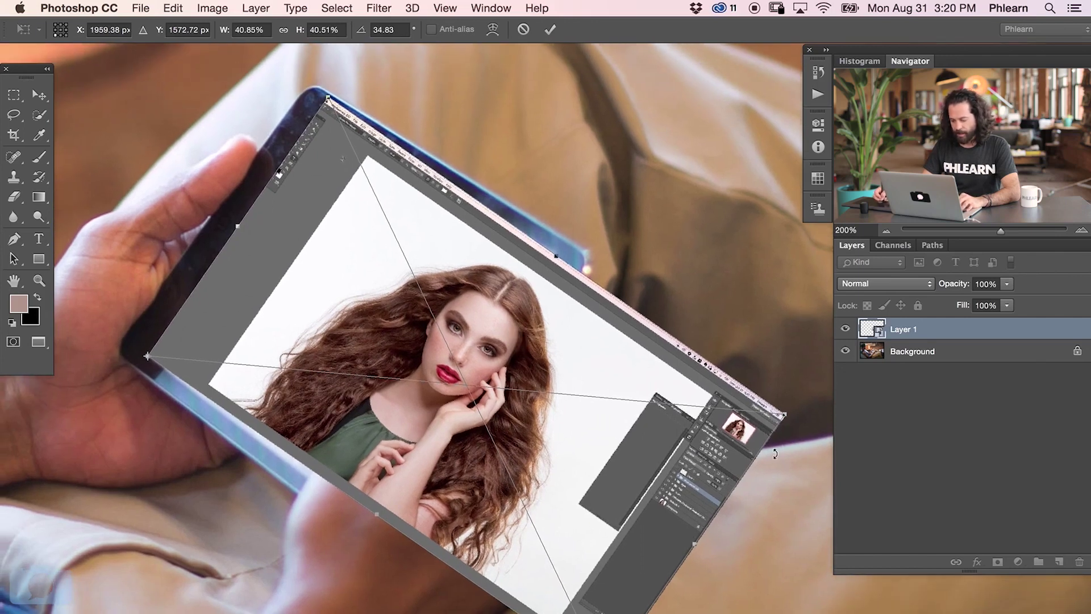
Scale the smart object down to about 30% and rotate it to about 35.5° around the tablet screen's corner
{"action": "left_click_drag", "start_coordinate": [786, 417], "coordinate": [749, 411]}
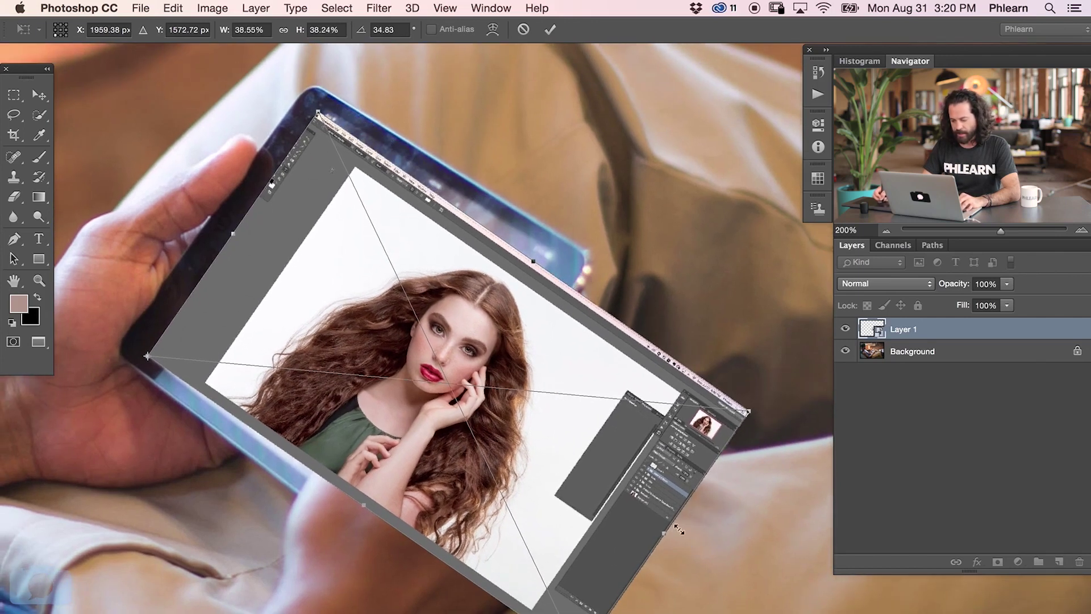
{"action": "left_click_drag", "start_coordinate": [664, 534], "coordinate": [636, 509]}
{"action": "left_click_drag", "start_coordinate": [749, 412], "coordinate": [789, 403]}
{"action": "mouse_move", "coordinate": [747, 539]}
{"action": "left_mouse_down"}
{"action": "mouse_move", "coordinate": [762, 511]}
{"action": "mouse_move", "coordinate": [746, 536]}
{"action": "left_mouse_up"}
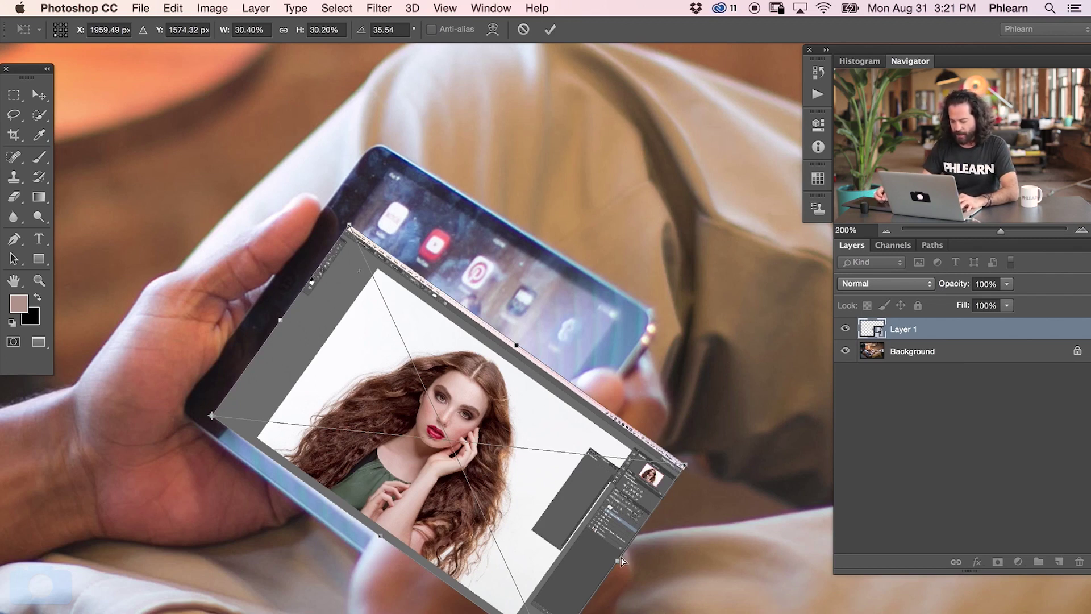
Squeeze the smart object to about 20% width and stretch it to about 39% height to fit the tablet screen
{"action": "left_click_drag", "start_coordinate": [620, 562], "coordinate": [505, 480]}
{"action": "left_click_drag", "start_coordinate": [462, 305], "coordinate": [498, 243]}
{"action": "left_click_drag", "start_coordinate": [523, 451], "coordinate": [540, 503]}
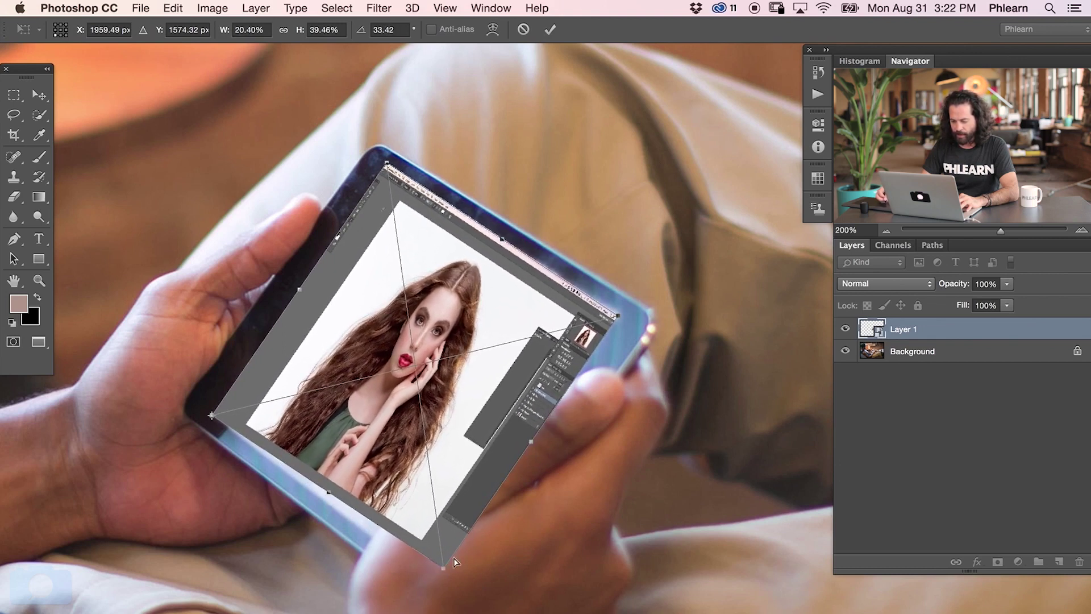
Distort the smart object's four corners onto the tablet screen's corners and apply the transform
{"action": "scroll", "coordinate": [461, 455], "scroll_direction": "down", "scroll_amount": 3}
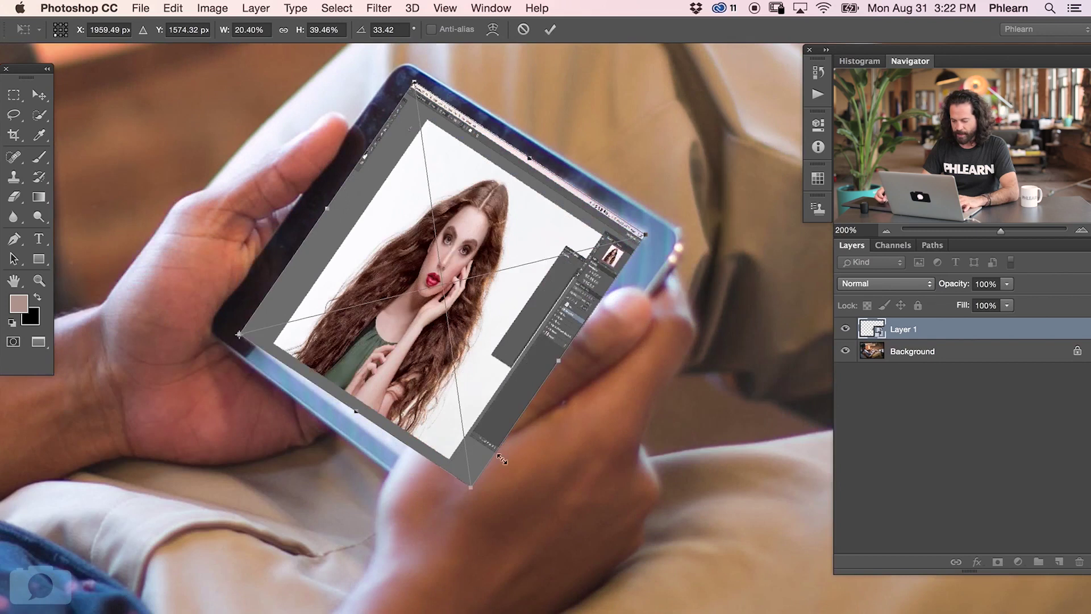
{"action": "left_click_drag", "start_coordinate": [472, 489], "coordinate": [460, 502]}
{"action": "left_click_drag", "start_coordinate": [240, 334], "coordinate": [238, 333]}
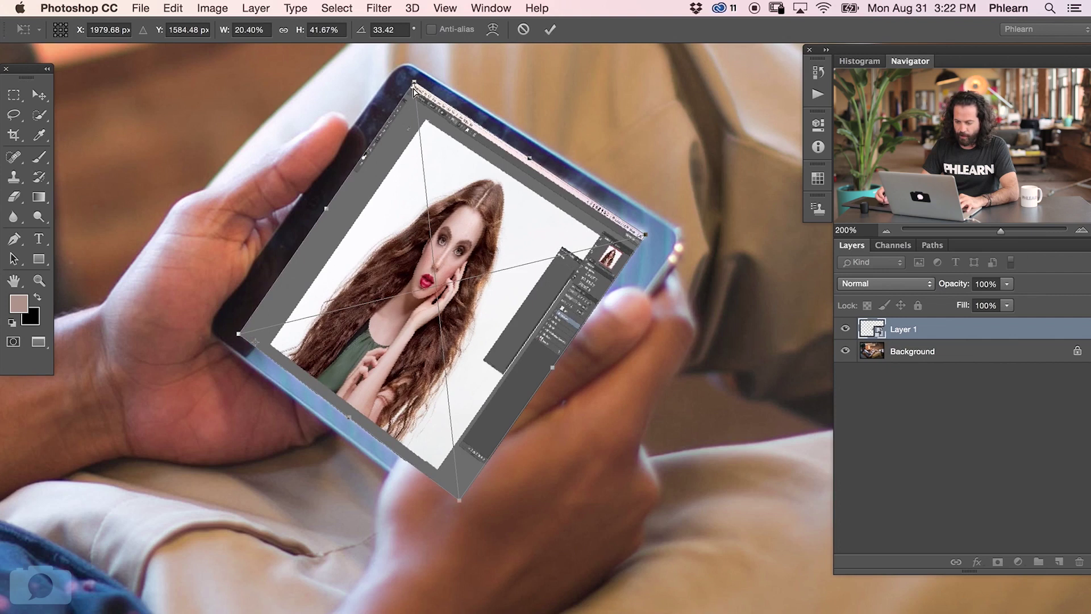
{"action": "left_click_drag", "start_coordinate": [415, 85], "coordinate": [417, 85]}
{"action": "left_click_drag", "start_coordinate": [646, 235], "coordinate": [648, 234]}
{"action": "left_click_drag", "start_coordinate": [459, 504], "coordinate": [460, 504]}
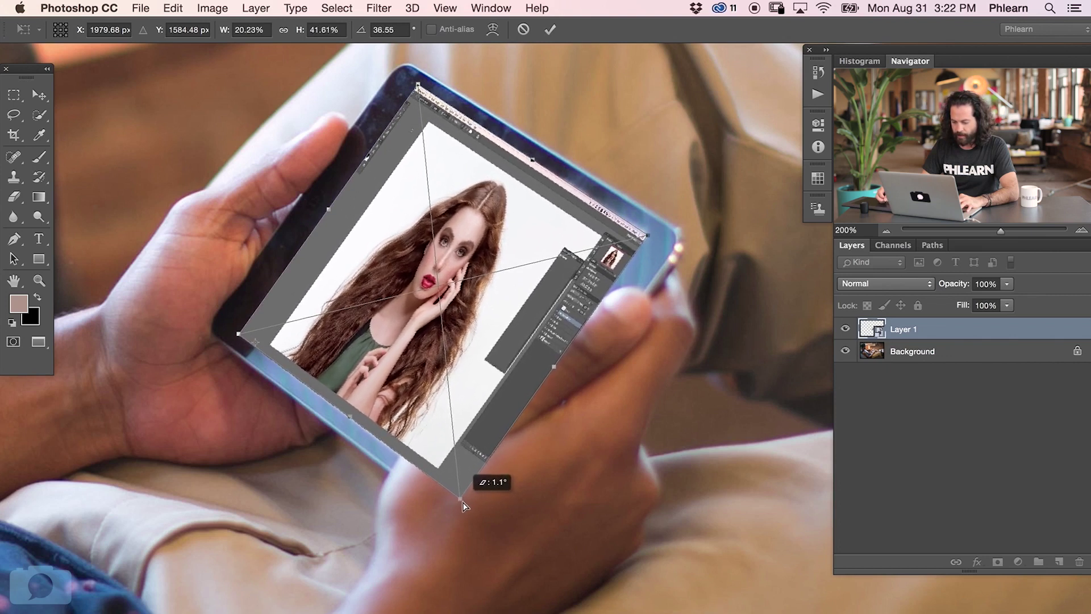
{"action": "key", "text": "Return"}
{"action": "key", "text": "super+minus"}
{"action": "key", "text": "super+minus"}
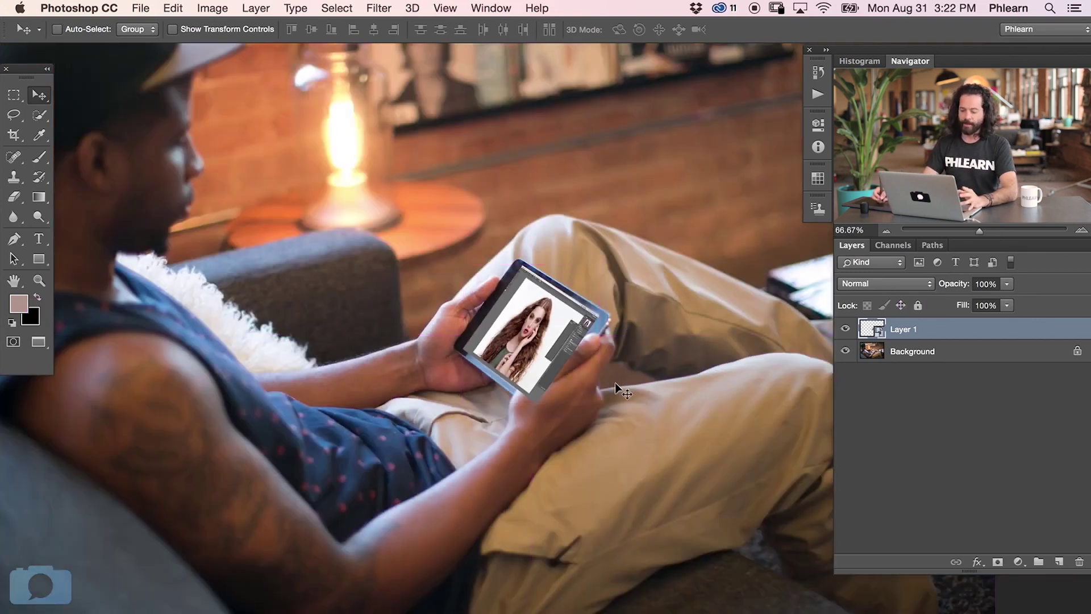
Add a white layer mask to Layer 1
{"action": "key", "text": "super+plus"}
{"action": "key", "text": "super+plus"}
{"action": "left_click_drag", "start_coordinate": [513, 291], "coordinate": [488, 288]}
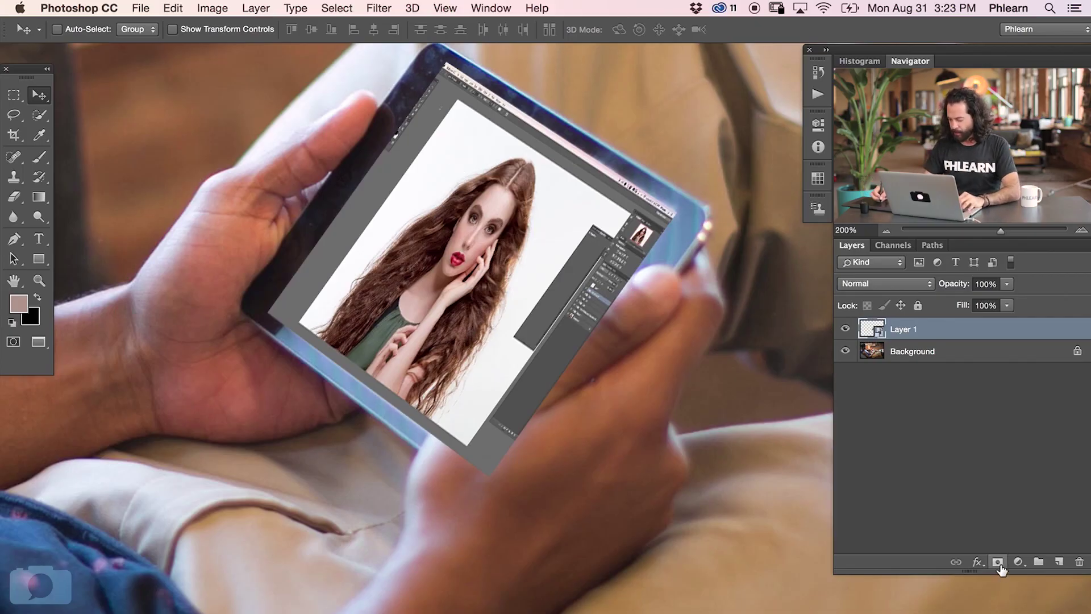
{"action": "left_click", "coordinate": [998, 564]}
{"action": "key", "text": "super+plus"}
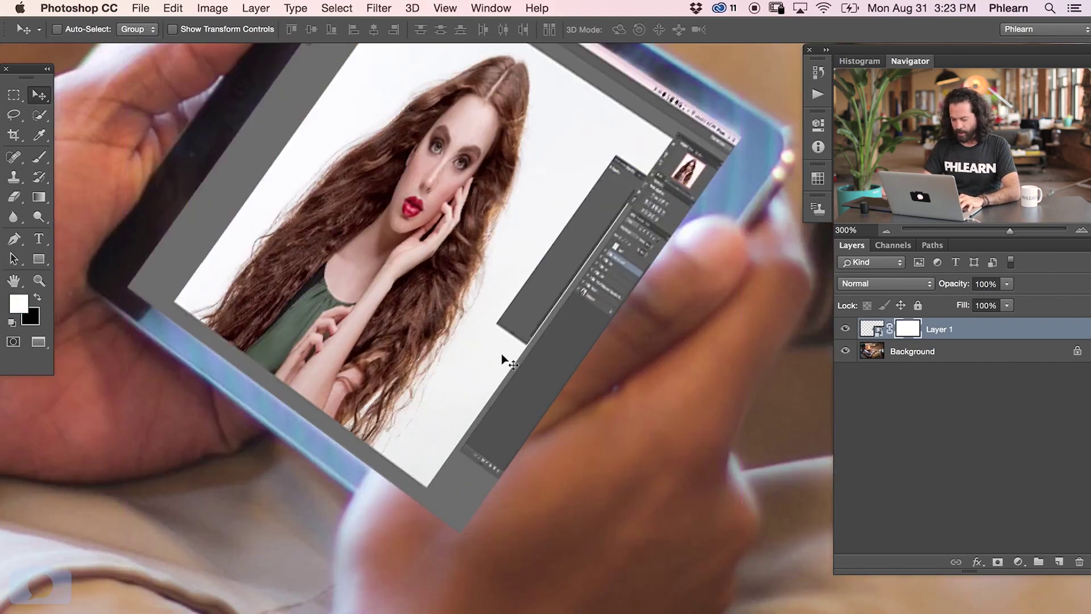
Paint black on the mask over the thumb and hand, using a brush at 100% opacity and 70% flow
{"action": "key", "text": "b"}
{"action": "left_click_drag", "start_coordinate": [509, 403], "coordinate": [429, 407]}
{"action": "key", "text": "x"}
{"action": "key", "text": "0"}
{"action": "key", "text": "shift+7"}
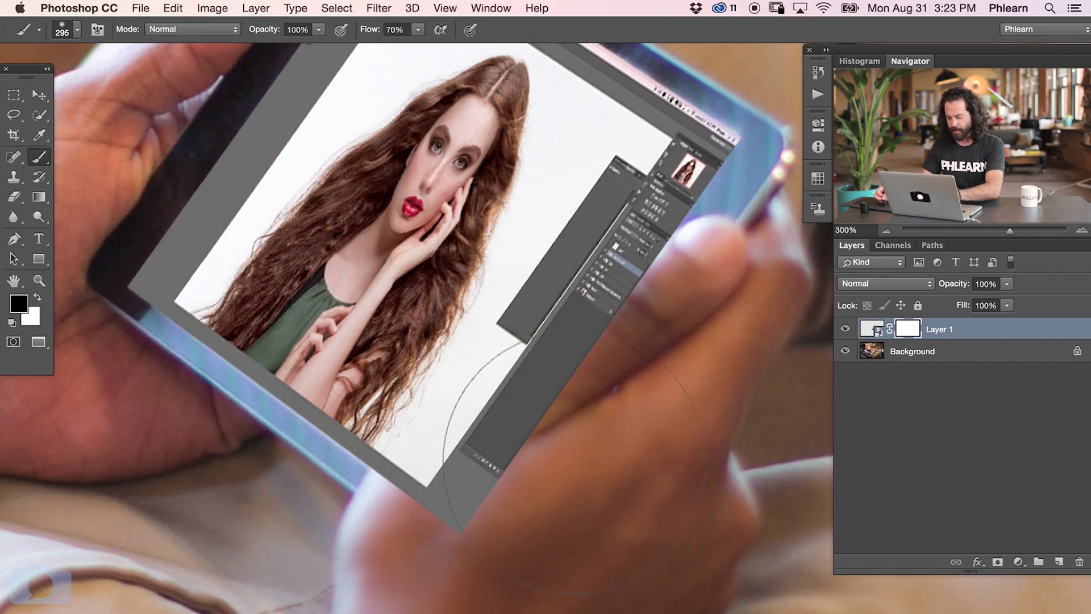
{"action": "mouse_move", "coordinate": [523, 463]}
{"action": "left_mouse_down"}
{"action": "mouse_move", "coordinate": [500, 448]}
{"action": "mouse_move", "coordinate": [528, 525]}
{"action": "mouse_move", "coordinate": [401, 523]}
{"action": "mouse_move", "coordinate": [464, 413]}
{"action": "mouse_move", "coordinate": [676, 269]}
{"action": "left_mouse_up"}
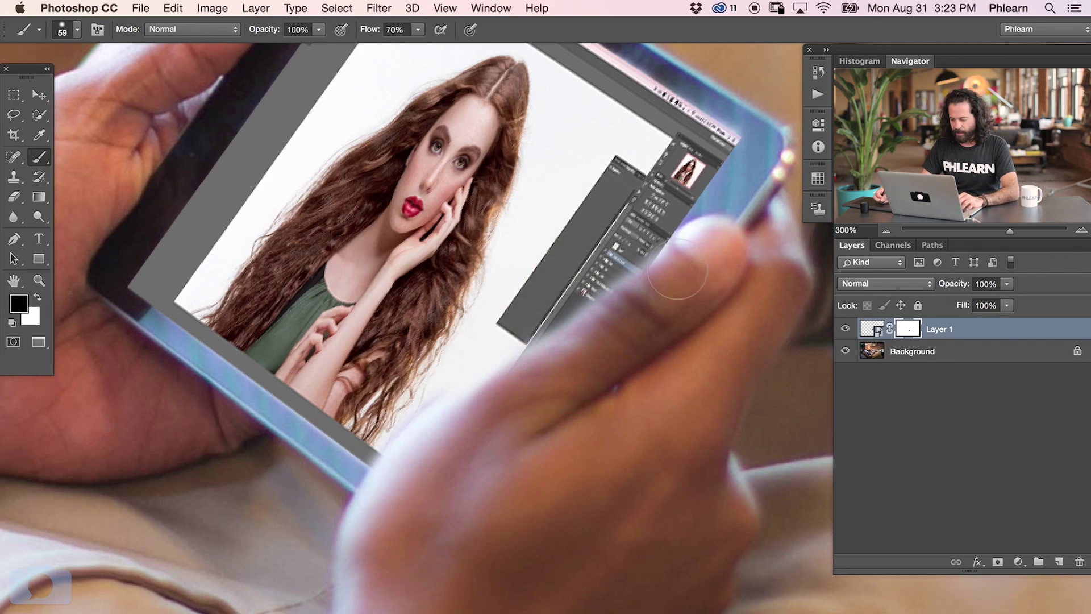
{"action": "left_click_drag", "start_coordinate": [608, 323], "coordinate": [596, 324]}
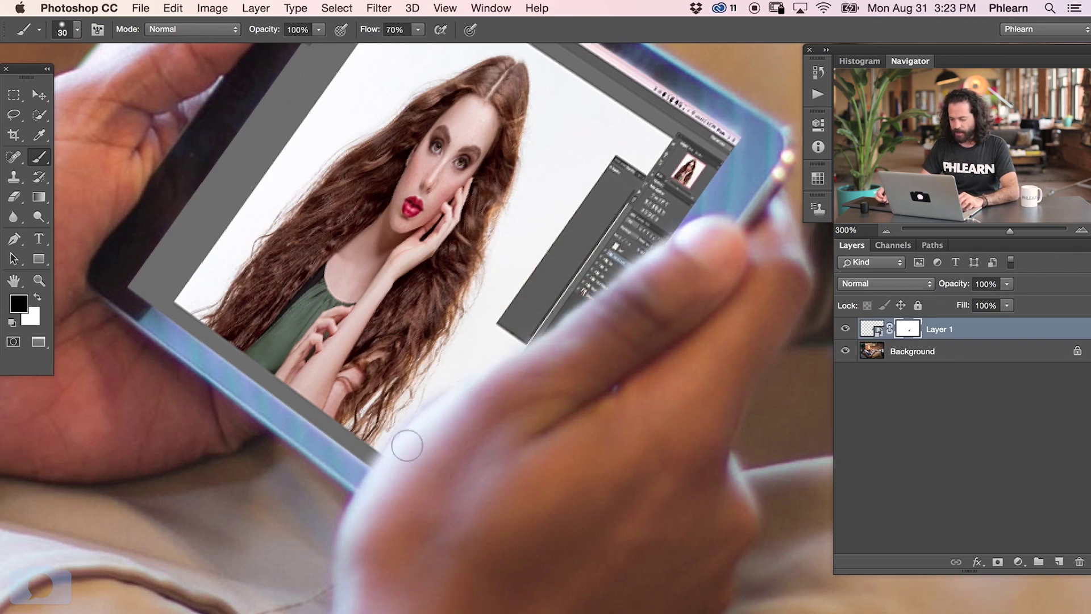
{"action": "mouse_move", "coordinate": [388, 470]}
{"action": "left_mouse_down"}
{"action": "mouse_move", "coordinate": [534, 336]}
{"action": "mouse_move", "coordinate": [642, 255]}
{"action": "mouse_move", "coordinate": [619, 292]}
{"action": "mouse_move", "coordinate": [654, 245]}
{"action": "mouse_move", "coordinate": [474, 380]}
{"action": "left_mouse_up"}
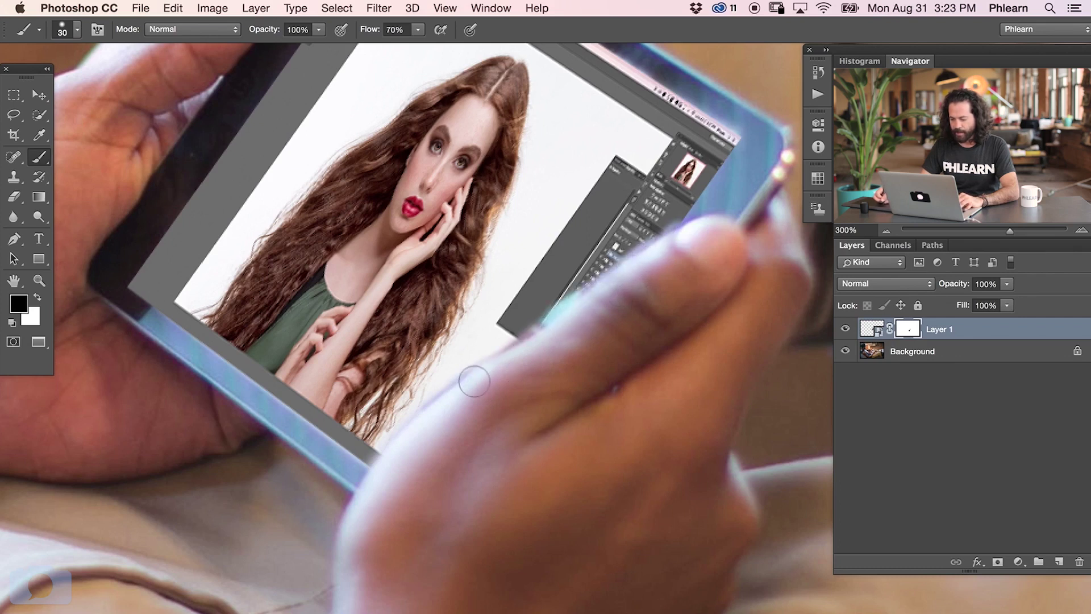
Restore the screenshot along the thumb's edge with a small white brush, and touch up the edge with black
{"action": "key", "text": "x"}
{"action": "left_click_drag", "start_coordinate": [565, 296], "coordinate": [546, 296]}
{"action": "left_click_drag", "start_coordinate": [602, 270], "coordinate": [653, 230]}
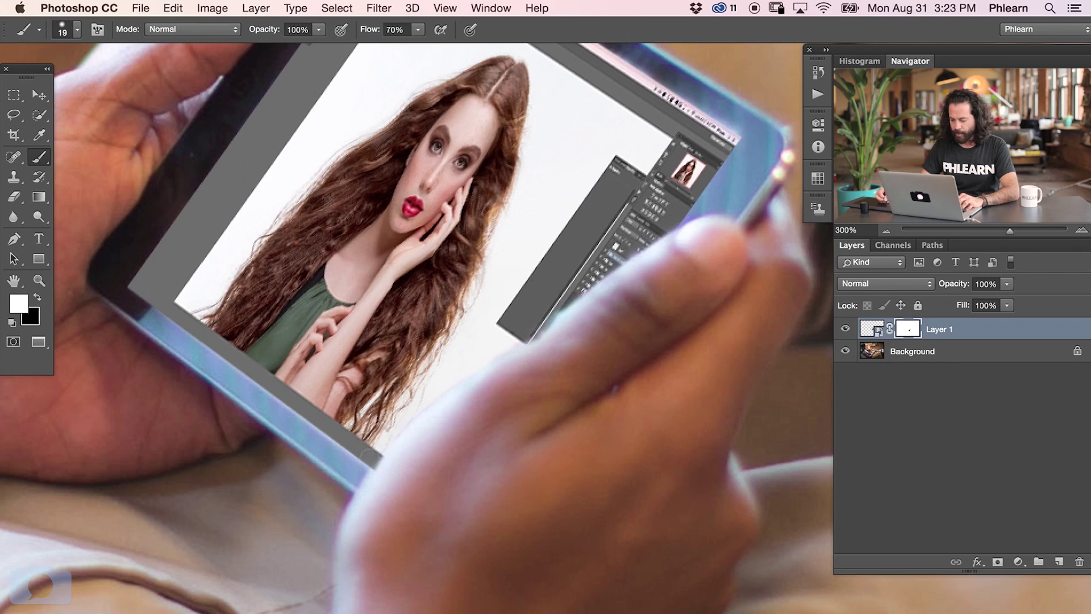
{"action": "key", "text": "x"}
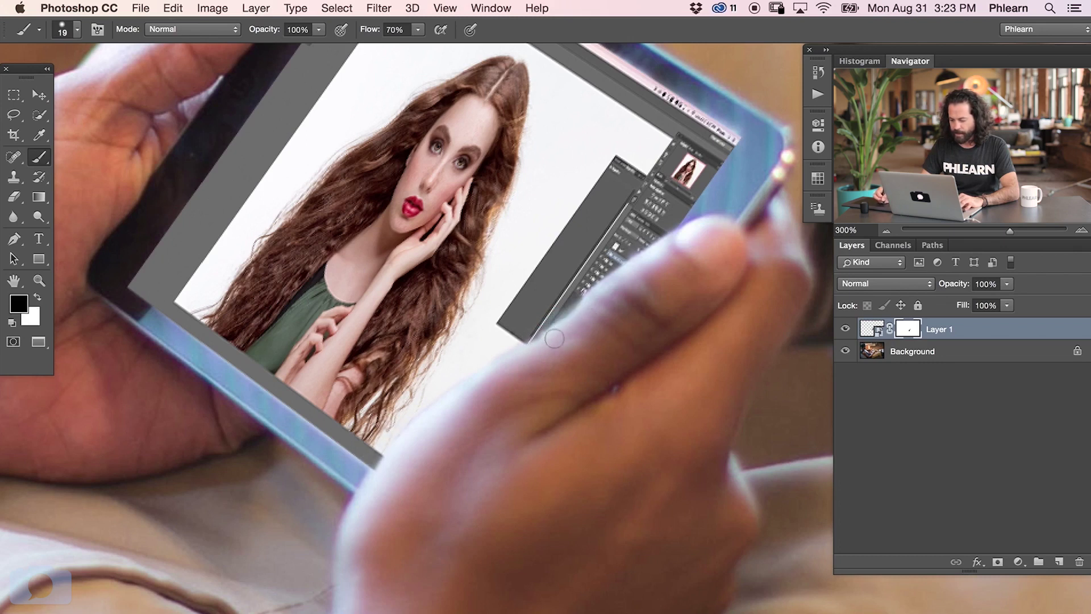
{"action": "left_click_drag", "start_coordinate": [586, 301], "coordinate": [590, 311]}
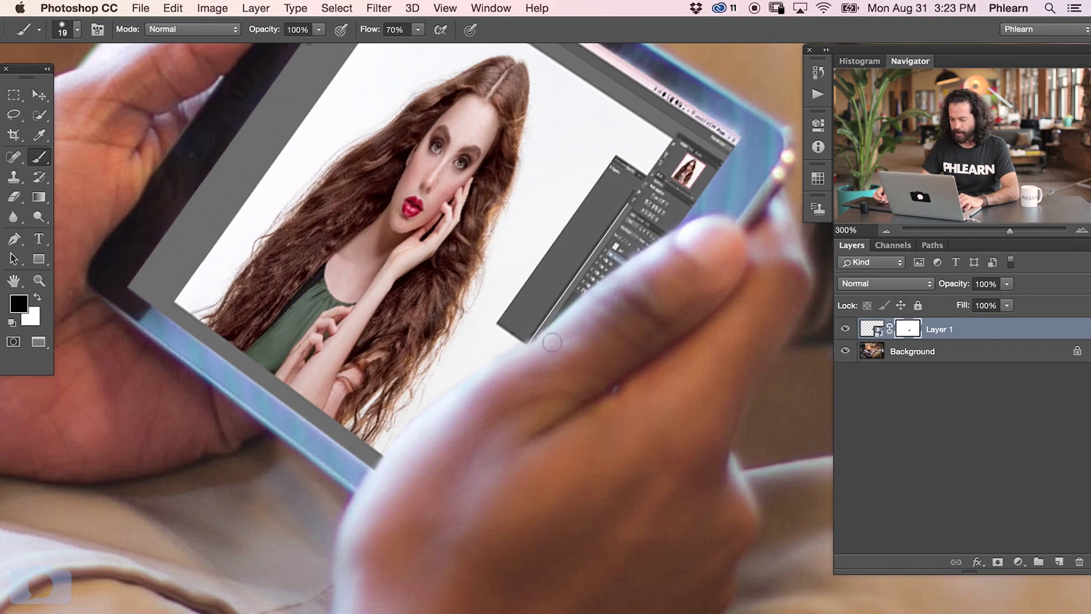
{"action": "key", "text": "super+1"}
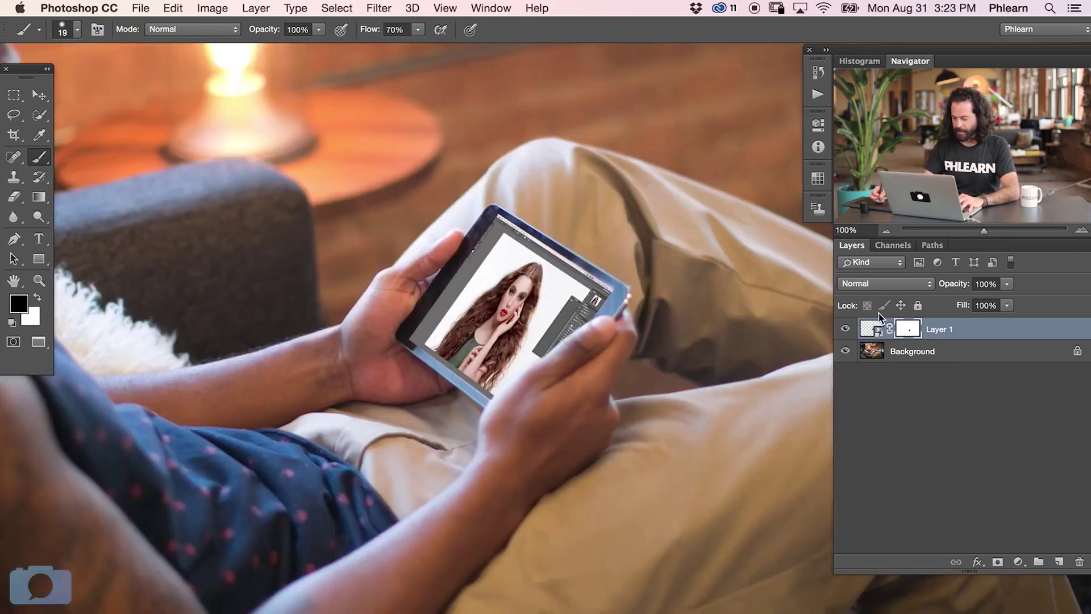
Apply a Gaussian Blur smart filter with a 5.2 pixel radius to Layer 1's smart object
{"action": "key", "text": "super+plus"}
{"action": "key", "text": "super+plus"}
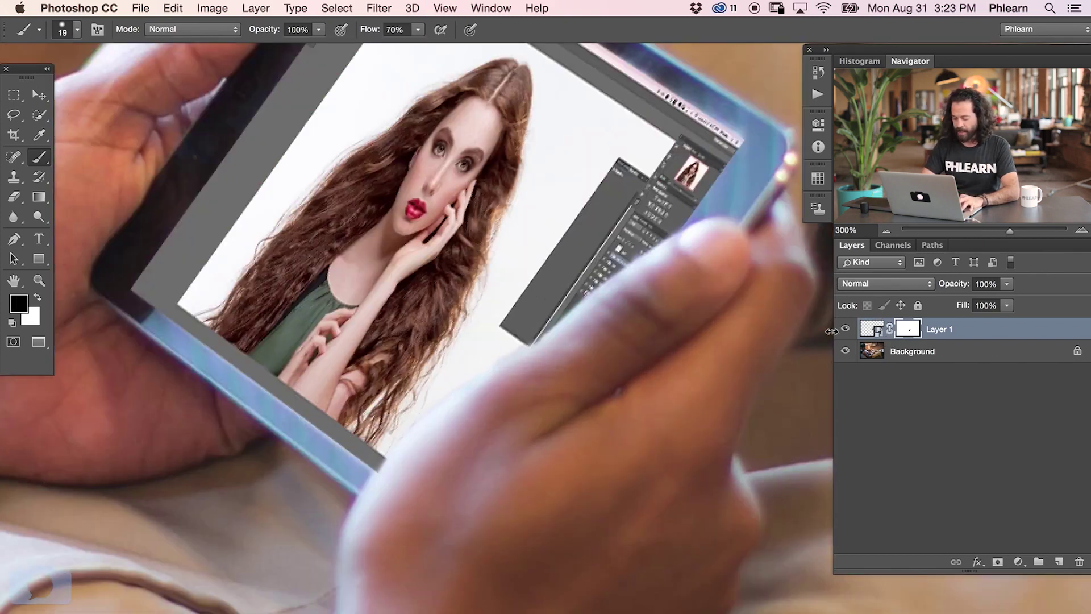
{"action": "scroll", "coordinate": [373, 234], "scroll_direction": "up", "scroll_amount": 5}
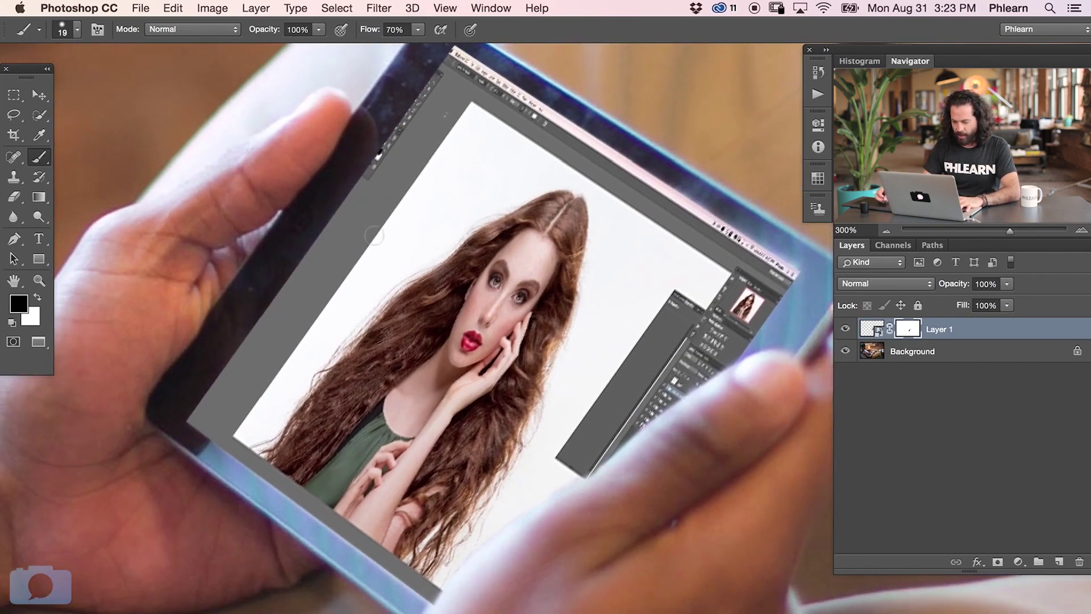
{"action": "key", "text": "super+minus"}
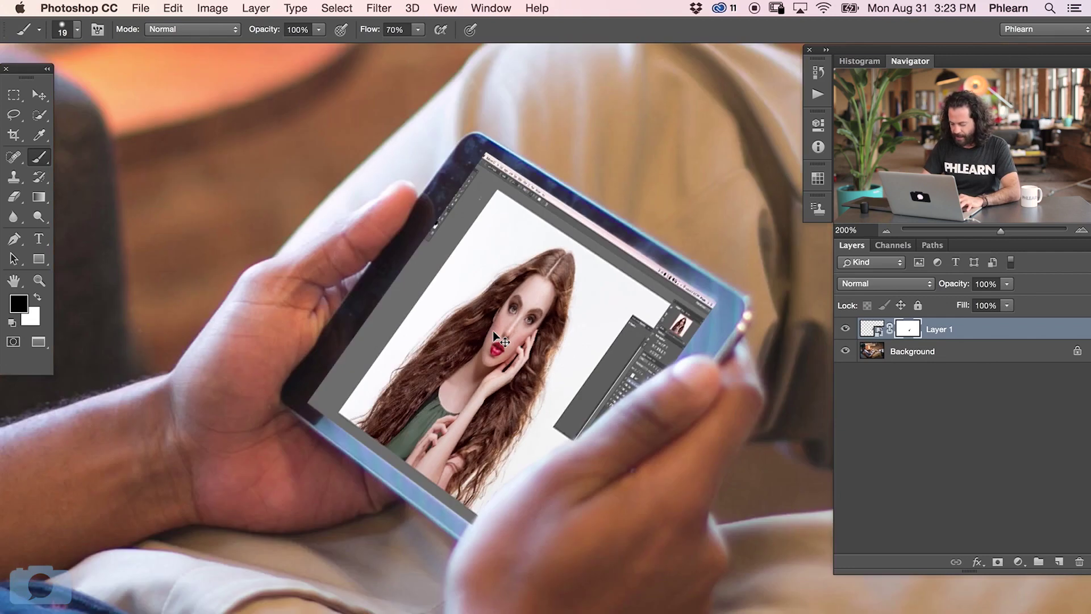
{"action": "left_click_drag", "start_coordinate": [419, 419], "coordinate": [370, 403]}
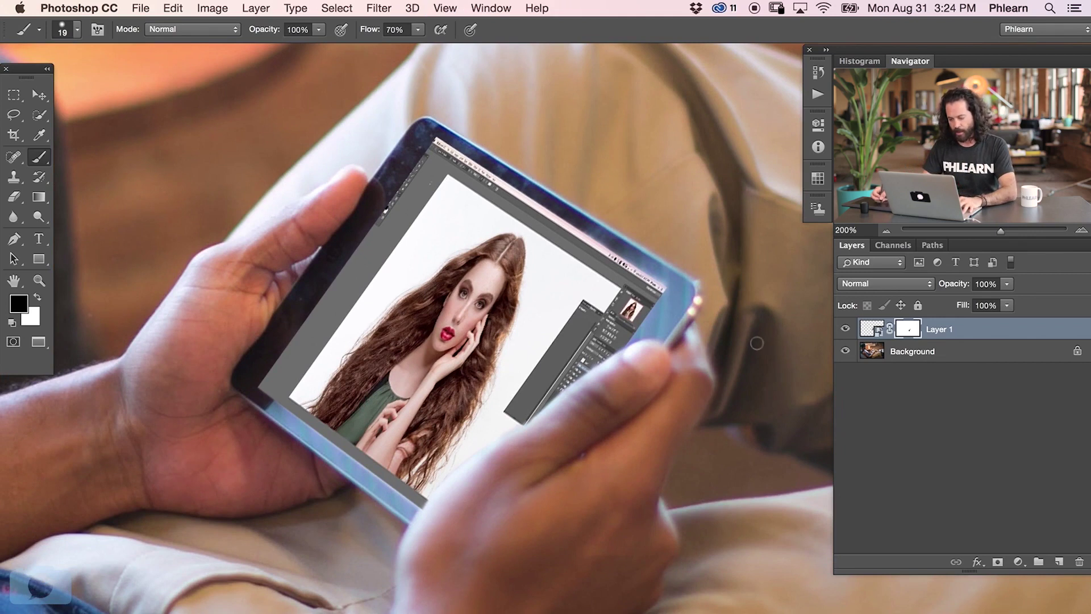
{"action": "left_click", "coordinate": [870, 330]}
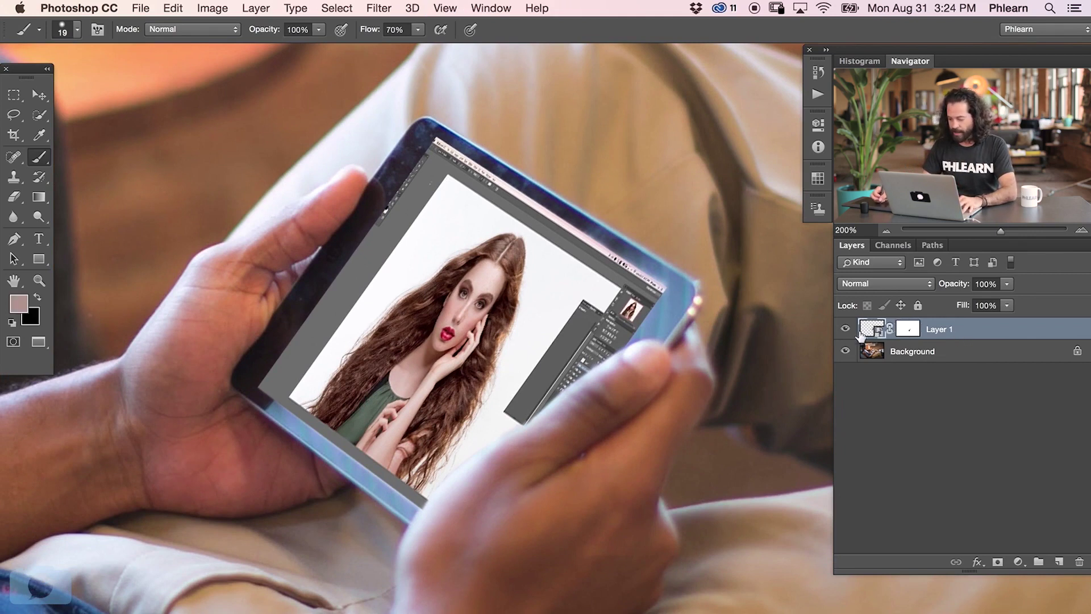
{"action": "left_click", "coordinate": [380, 9]}
{"action": "mouse_move", "coordinate": [514, 190]}
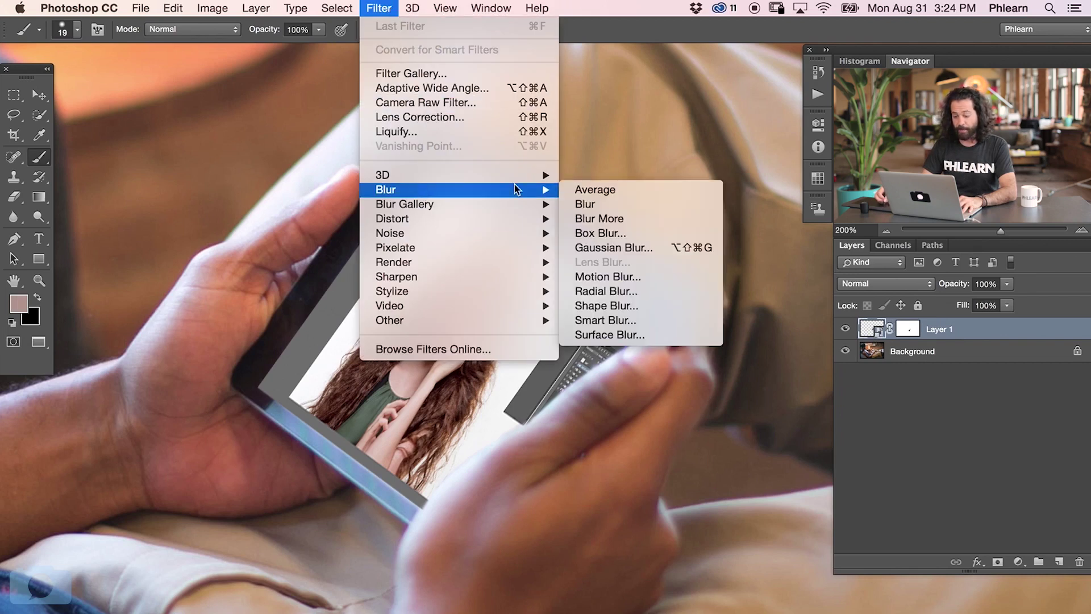
{"action": "left_click", "coordinate": [624, 248]}
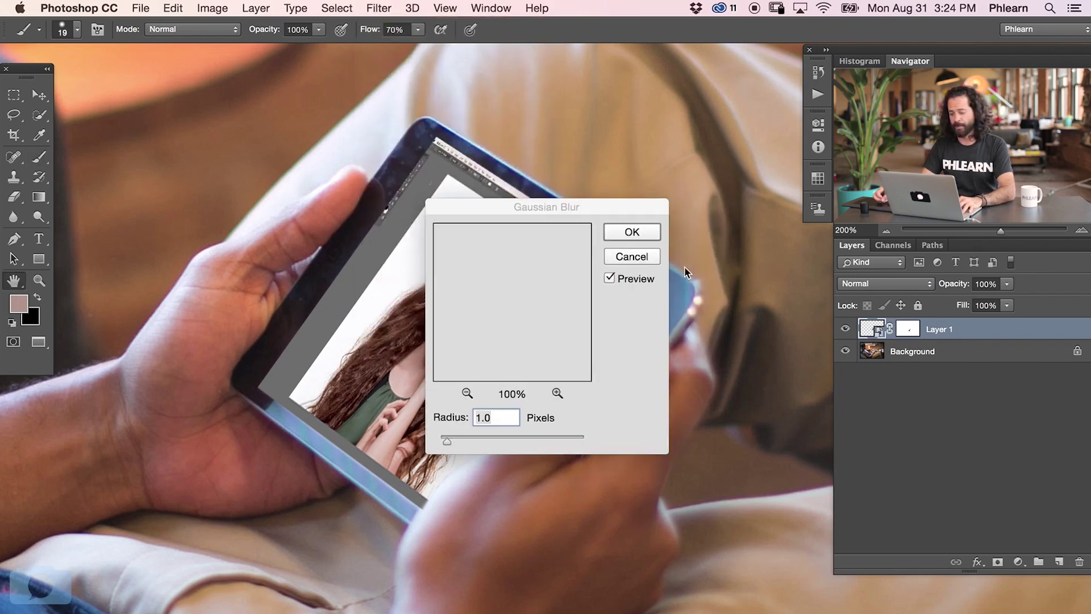
{"action": "left_click_drag", "start_coordinate": [643, 260], "coordinate": [601, 303]}
{"action": "key", "text": "super+equal"}
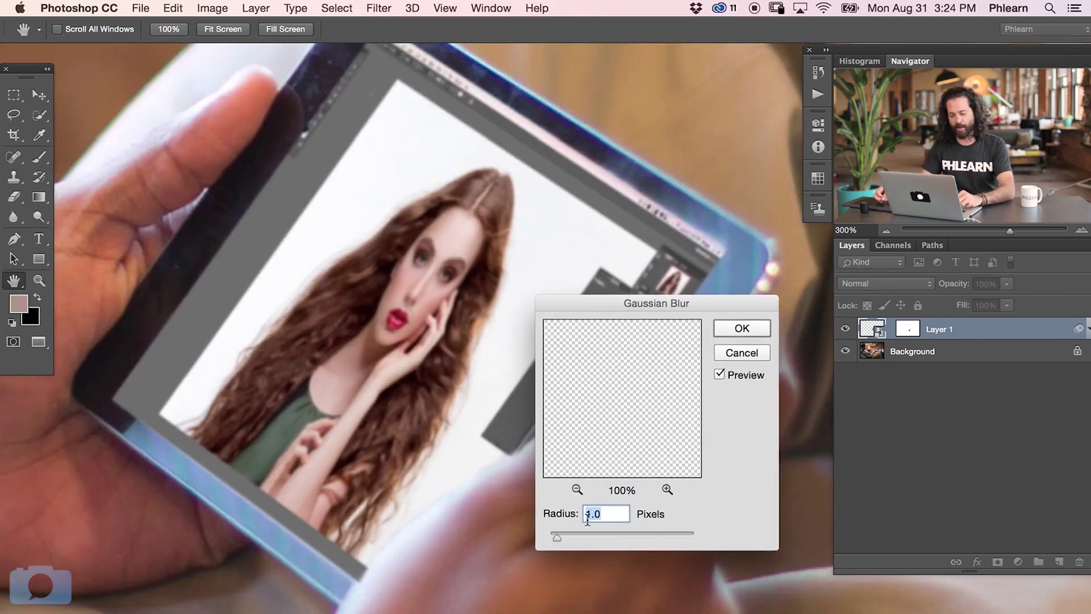
{"action": "left_click", "coordinate": [574, 535]}
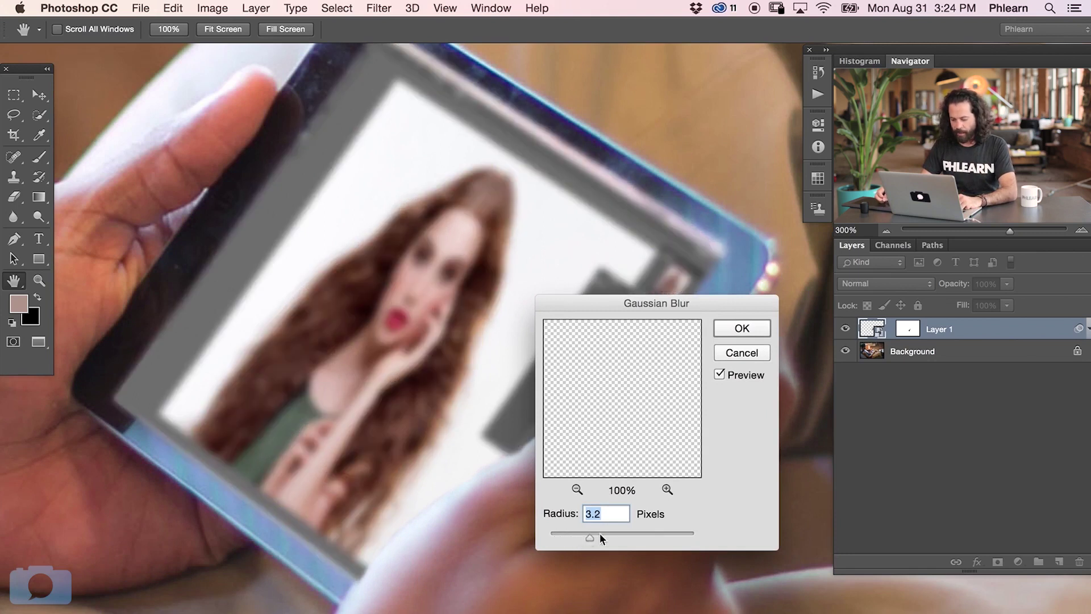
{"action": "left_click_drag", "start_coordinate": [593, 533], "coordinate": [610, 531]}
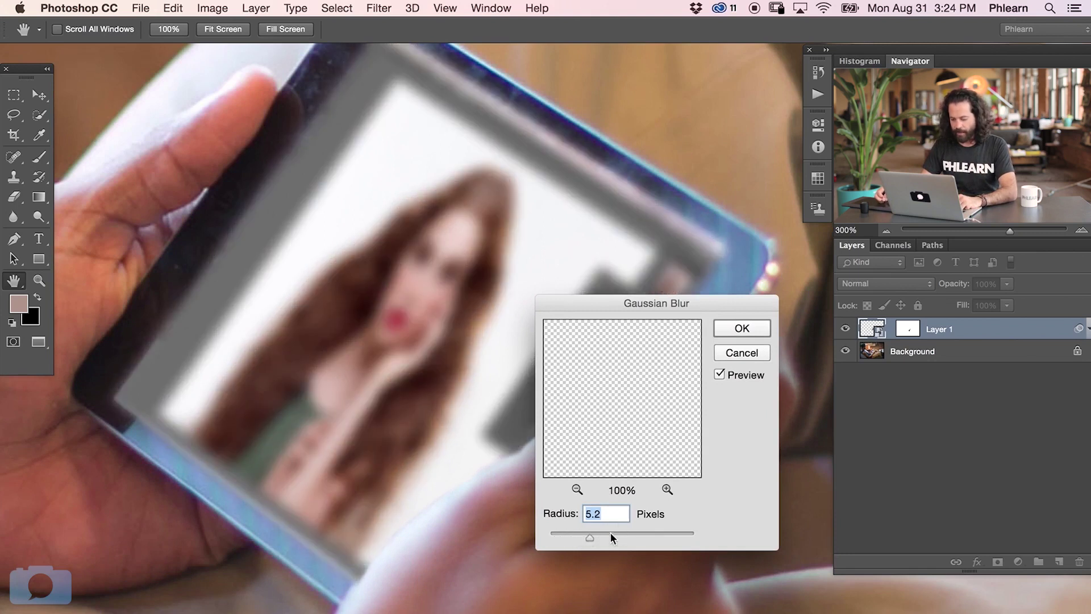
{"action": "left_click", "coordinate": [741, 328]}
{"action": "key", "text": "b"}
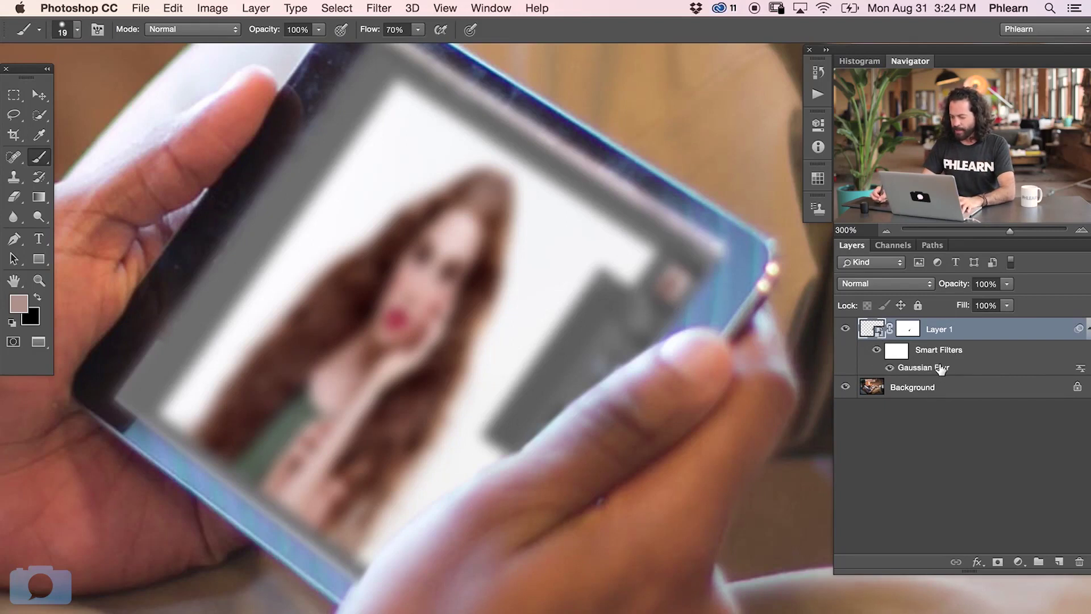
Set the radius of Layer 1's Gaussian Blur smart filter to 1.5 pixels
{"action": "key", "text": "super+minus"}
{"action": "key", "text": "super+minus"}
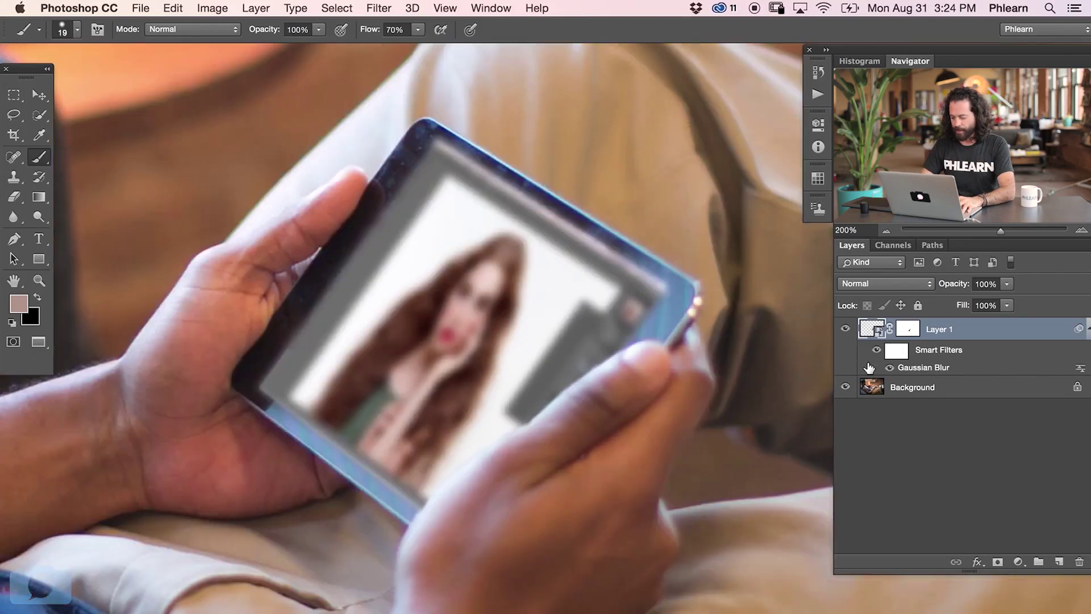
{"action": "key", "text": "super+plus"}
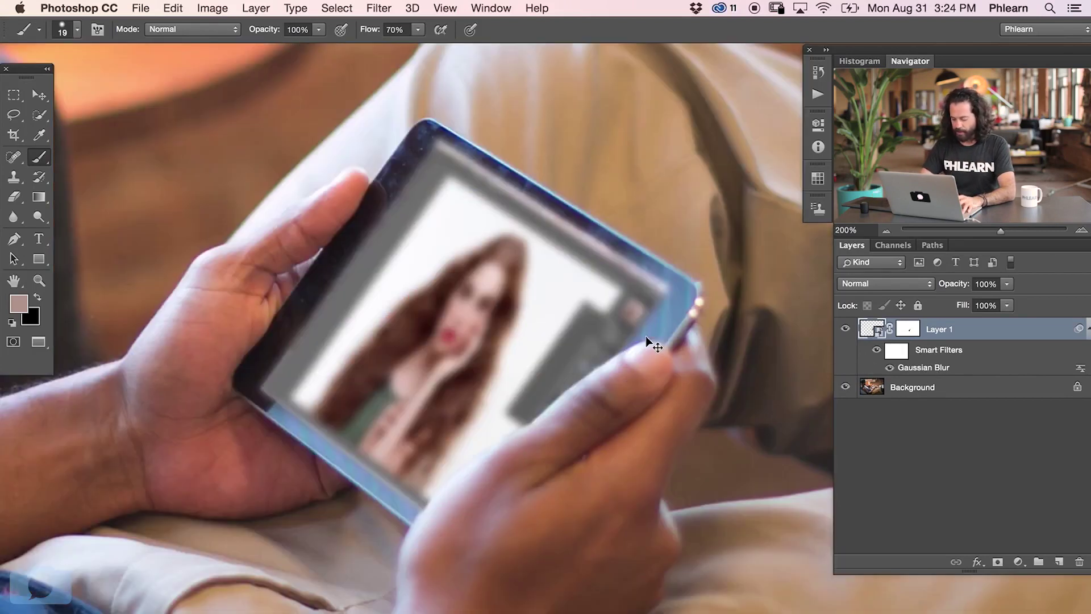
{"action": "key", "text": "super+plus"}
{"action": "key", "text": "super+minus"}
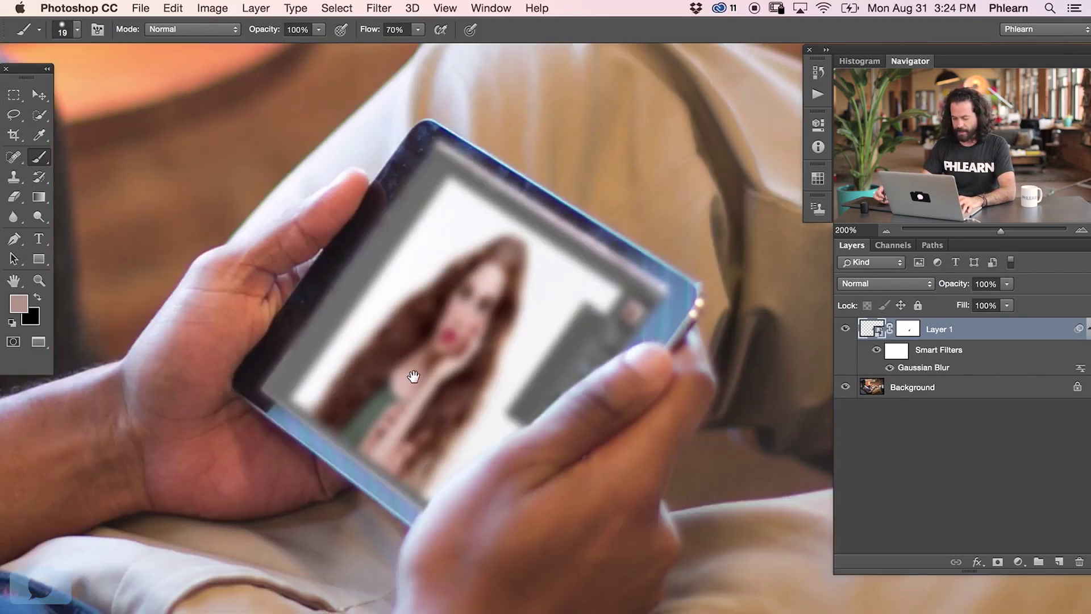
{"action": "left_click_drag", "start_coordinate": [414, 377], "coordinate": [477, 389]}
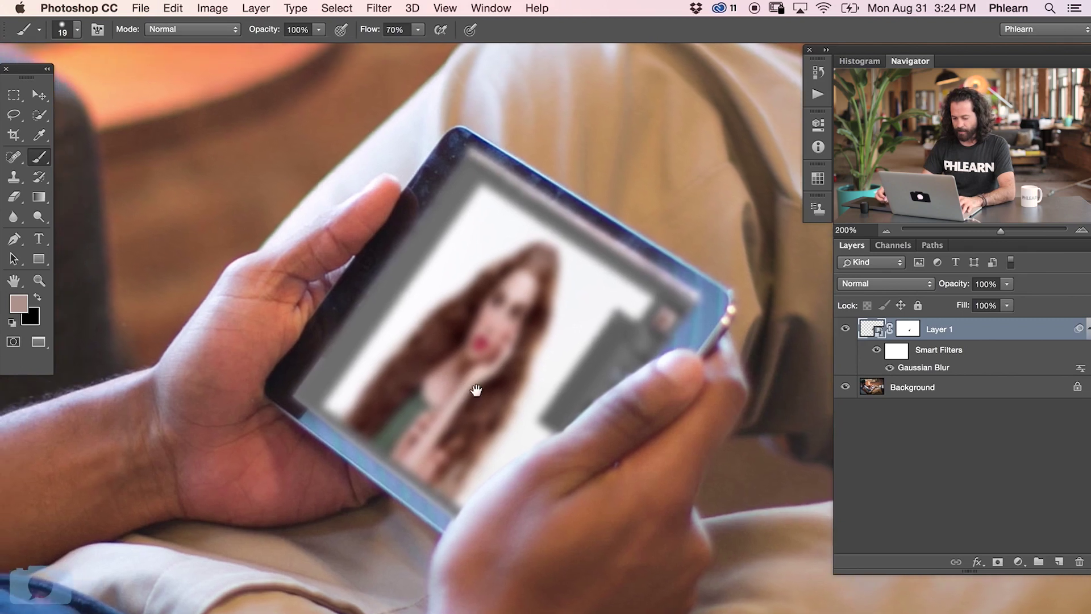
{"action": "double_click", "coordinate": [948, 368]}
{"action": "left_click_drag", "start_coordinate": [692, 316], "coordinate": [213, 155]}
{"action": "left_click", "coordinate": [93, 372]}
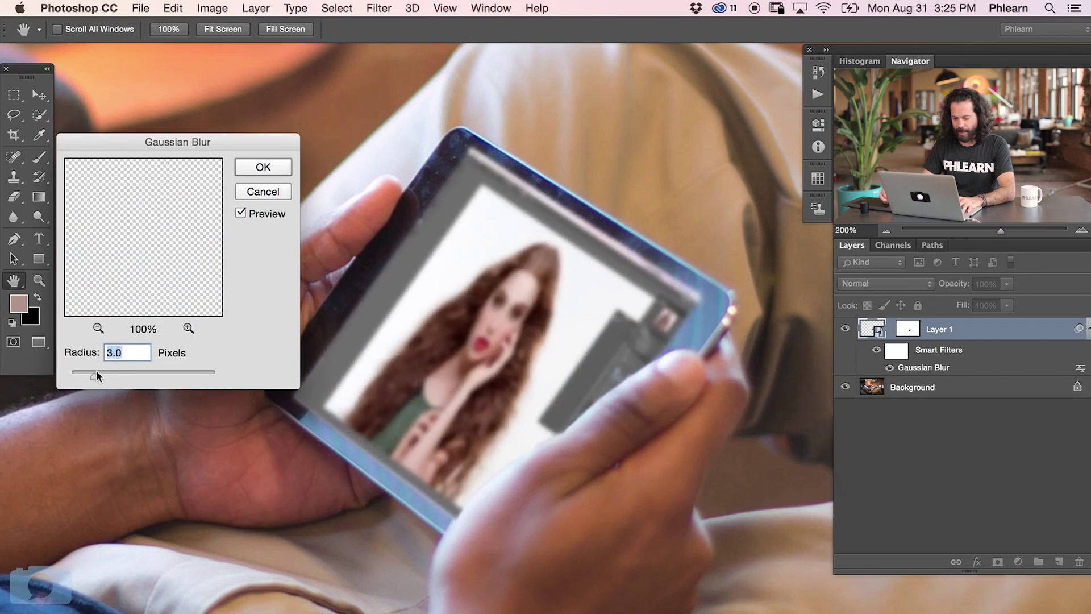
{"action": "left_click", "coordinate": [81, 373]}
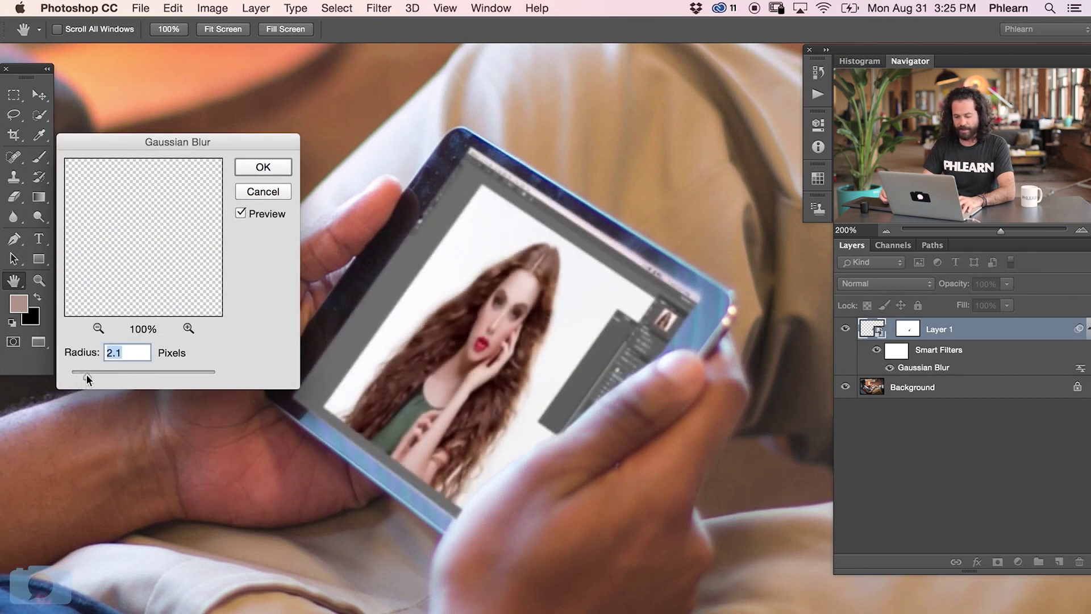
{"action": "left_click_drag", "start_coordinate": [84, 375], "coordinate": [82, 376]}
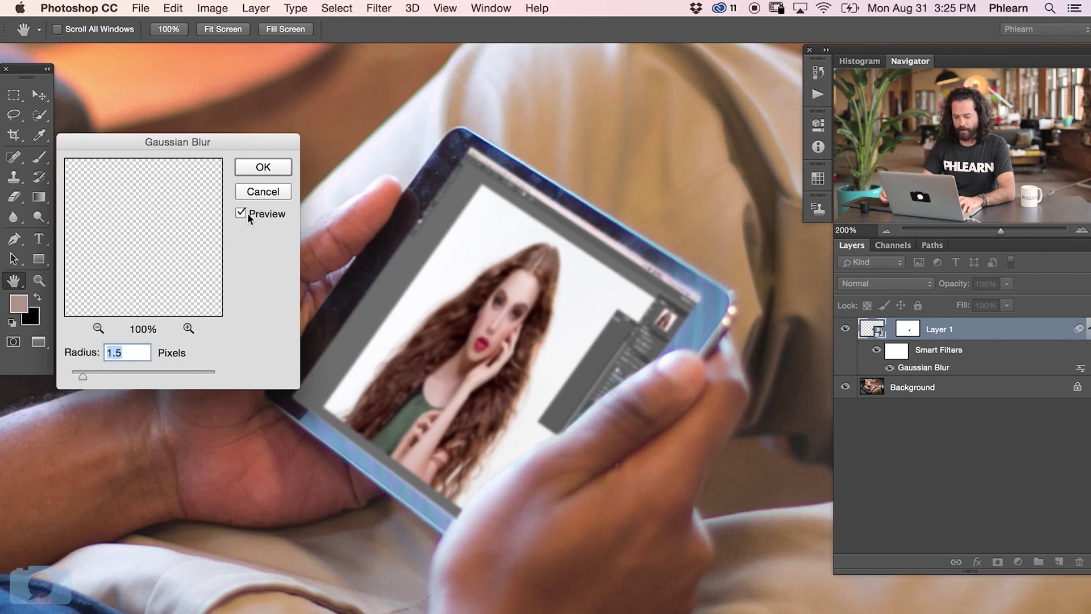
{"action": "left_click", "coordinate": [262, 167]}
{"action": "key", "text": "b"}
Hide Layer 1 and make the Background layer active
{"action": "key", "text": "super+minus"}
{"action": "key", "text": "super+minus"}
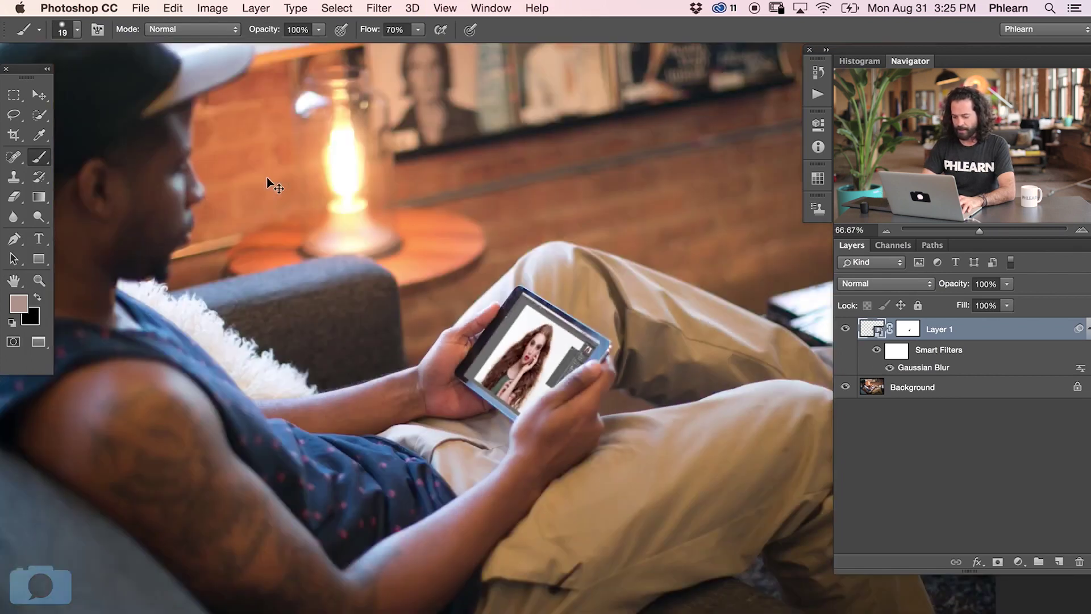
{"action": "key", "text": "super+plus"}
{"action": "key", "text": "super+plus"}
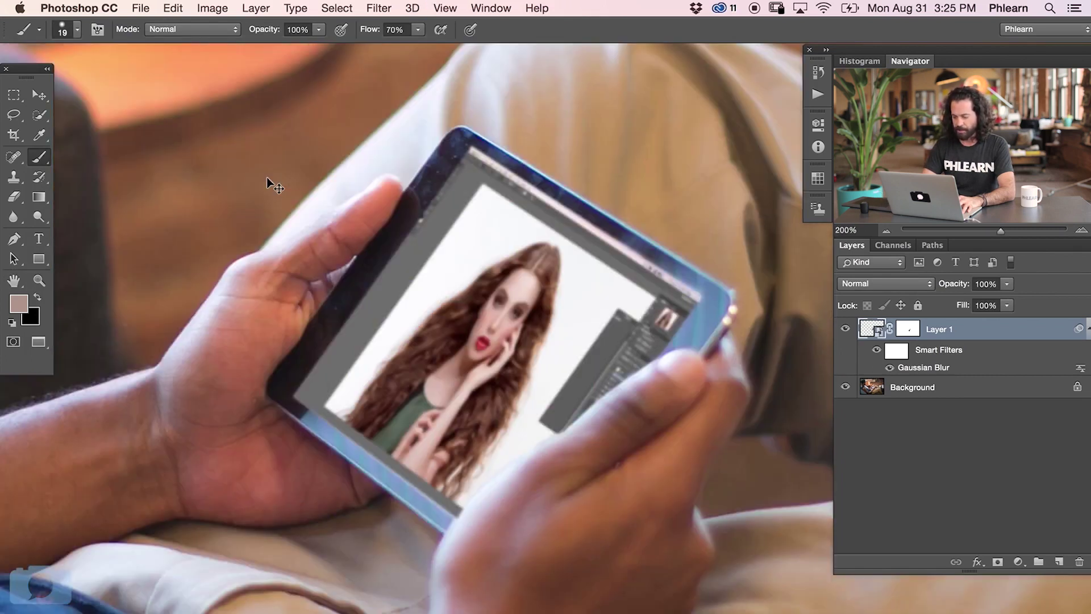
{"action": "left_click_drag", "start_coordinate": [507, 371], "coordinate": [525, 338]}
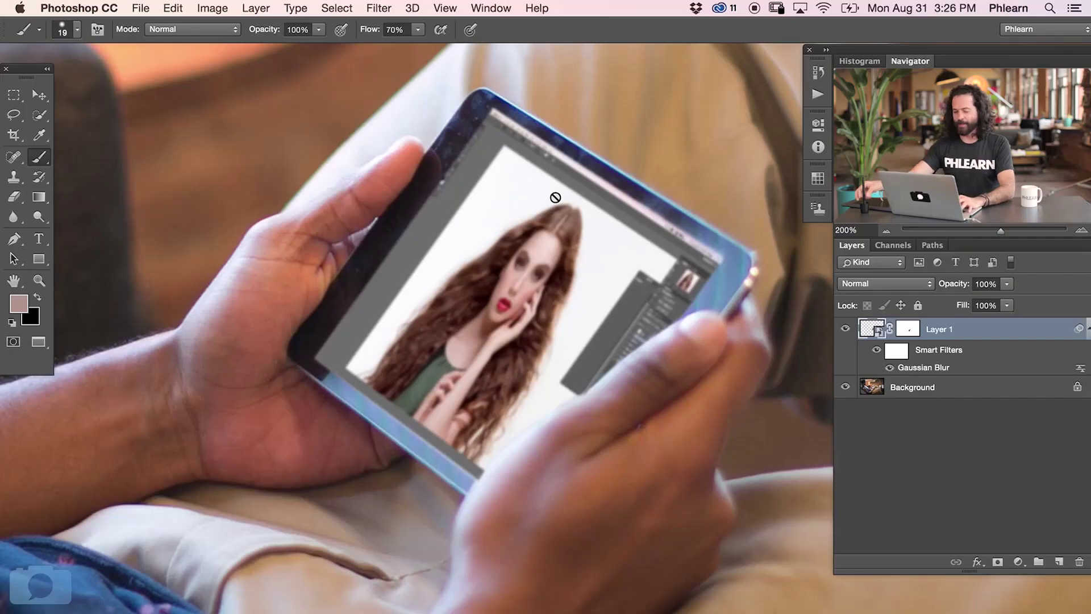
{"action": "left_click", "coordinate": [846, 330]}
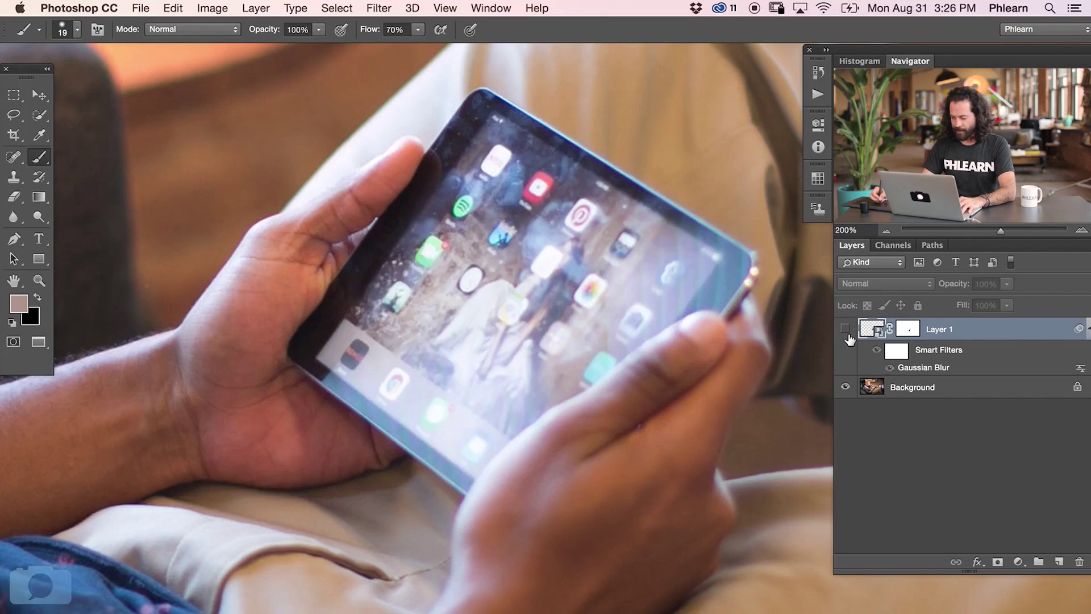
{"action": "left_click", "coordinate": [962, 388]}
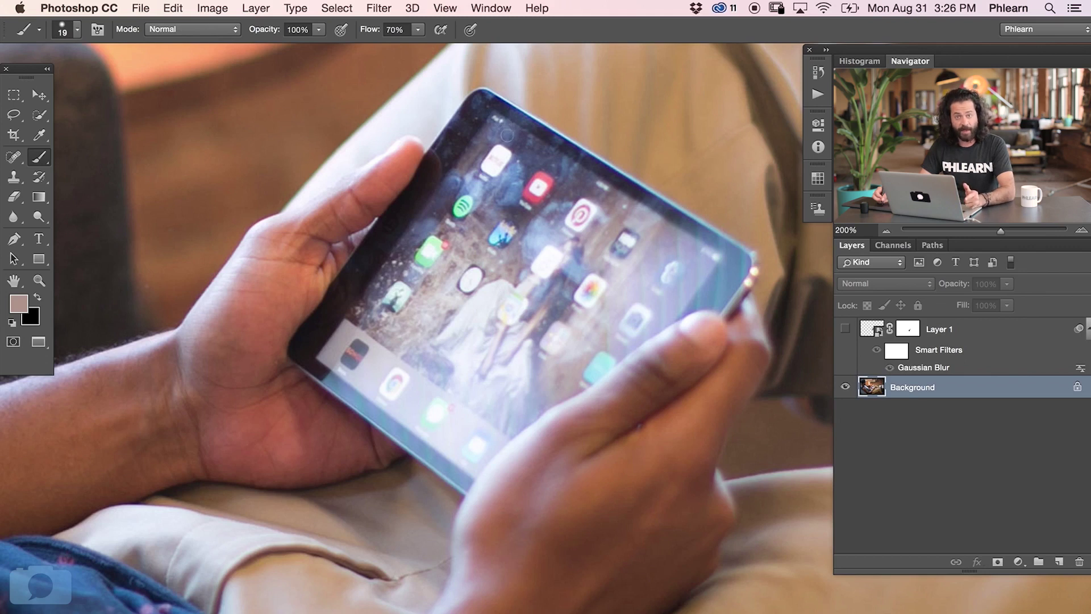
Start a Color Range selection on the Background and sample the bluish glare on the tablet's screen
{"action": "left_click", "coordinate": [337, 7]}
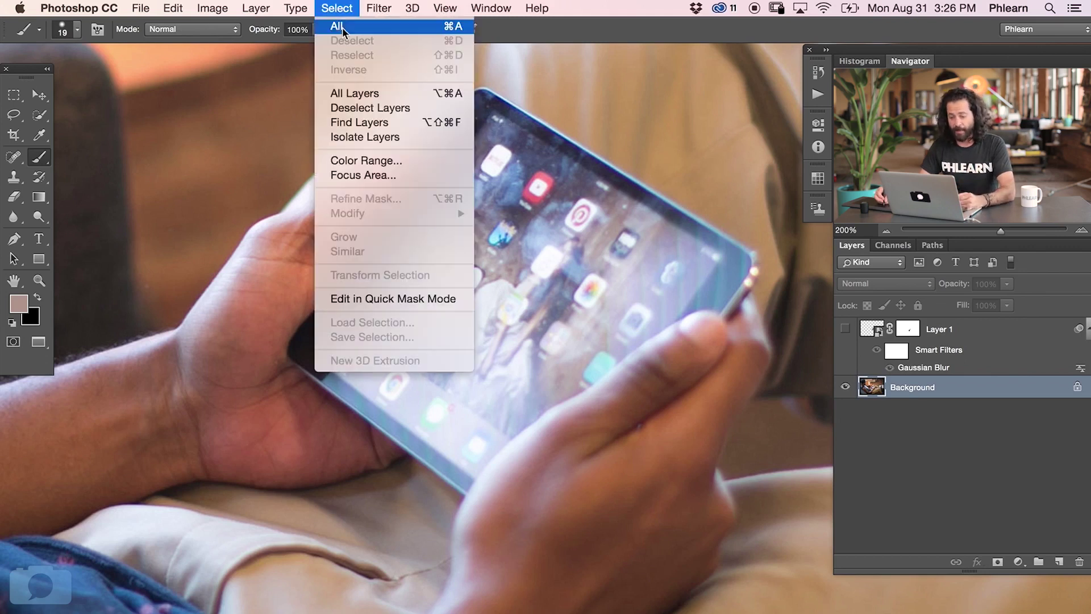
{"action": "left_click", "coordinate": [380, 161]}
{"action": "left_click_drag", "start_coordinate": [555, 237], "coordinate": [295, 167]}
{"action": "left_click", "coordinate": [519, 168]}
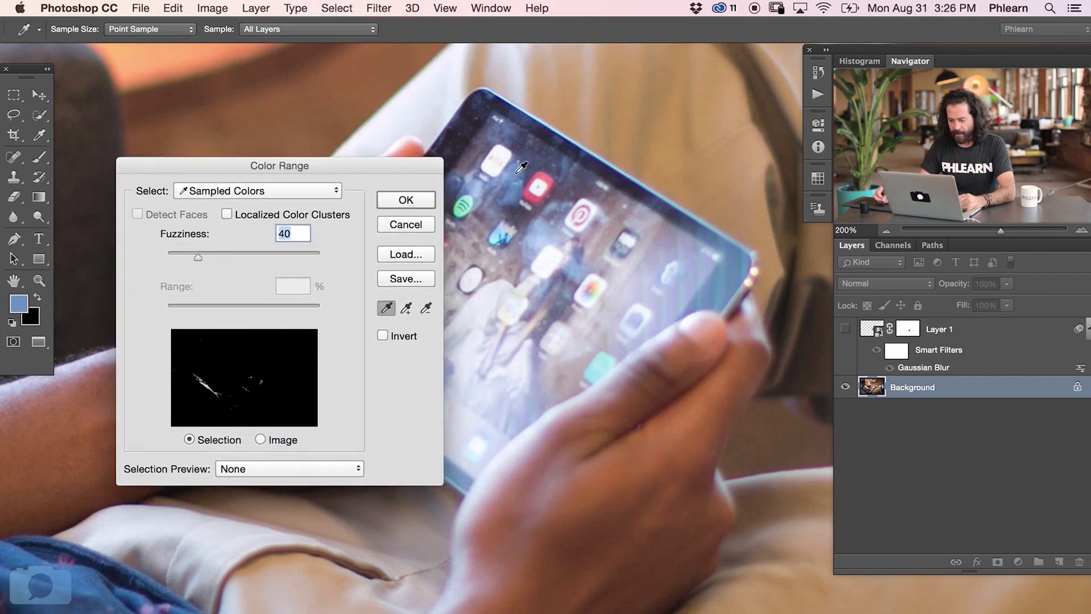
{"action": "left_click", "coordinate": [515, 169]}
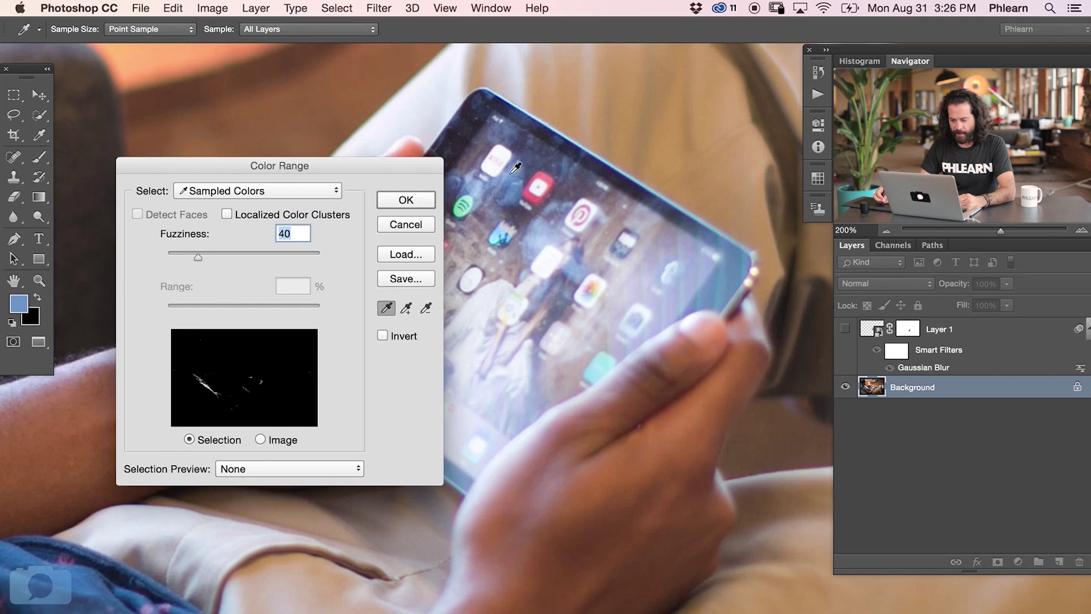
Preview the colour selection in Grayscale, set Fuzziness to 92 and create the selection
{"action": "left_click_drag", "start_coordinate": [399, 176], "coordinate": [314, 103]}
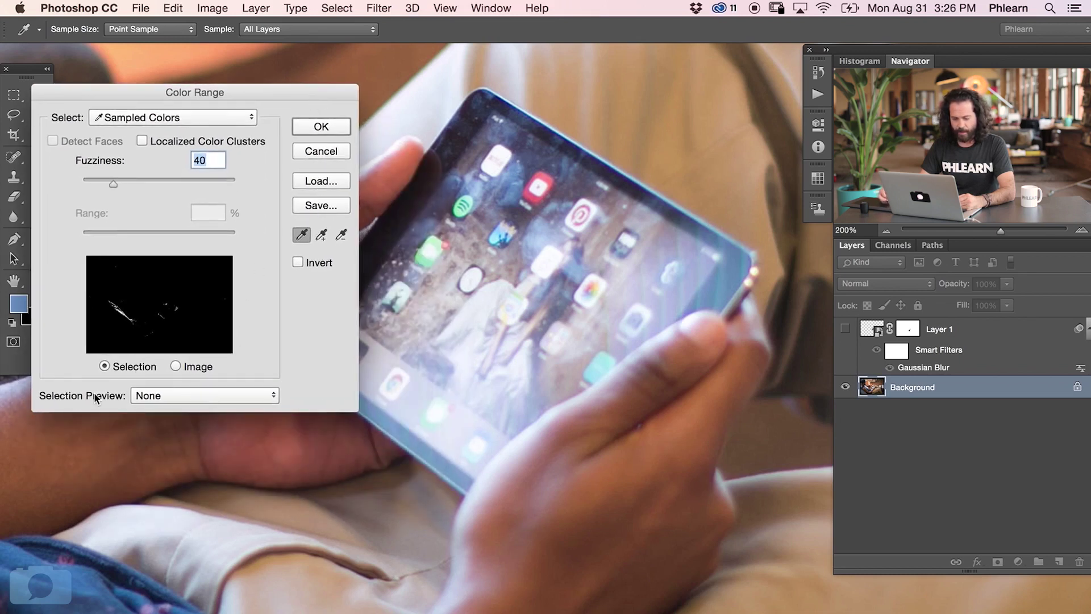
{"action": "left_click", "coordinate": [151, 394]}
{"action": "left_click", "coordinate": [180, 416]}
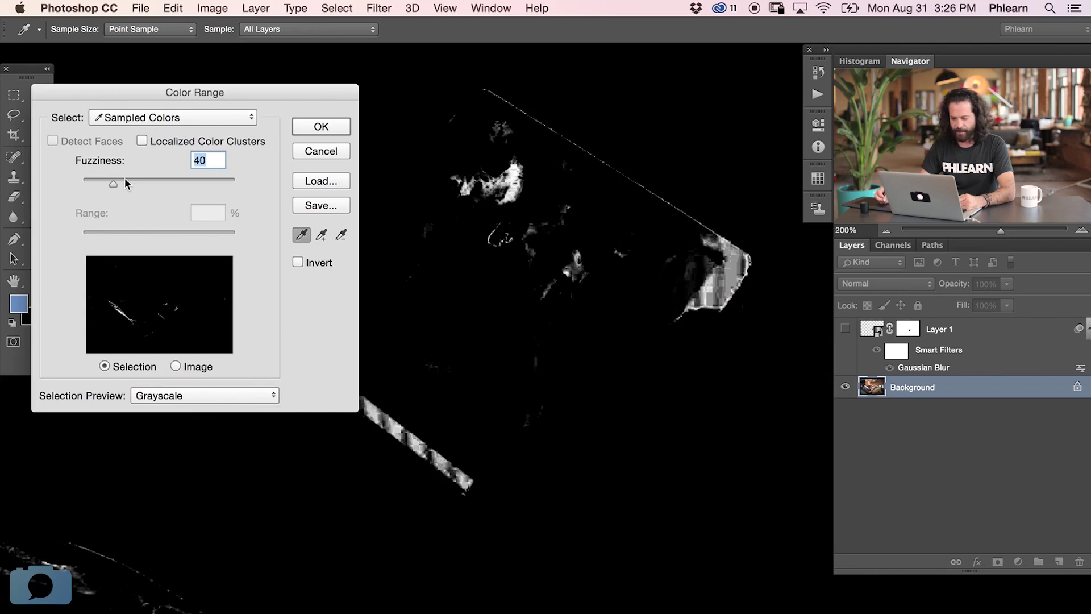
{"action": "left_click_drag", "start_coordinate": [113, 185], "coordinate": [154, 184]}
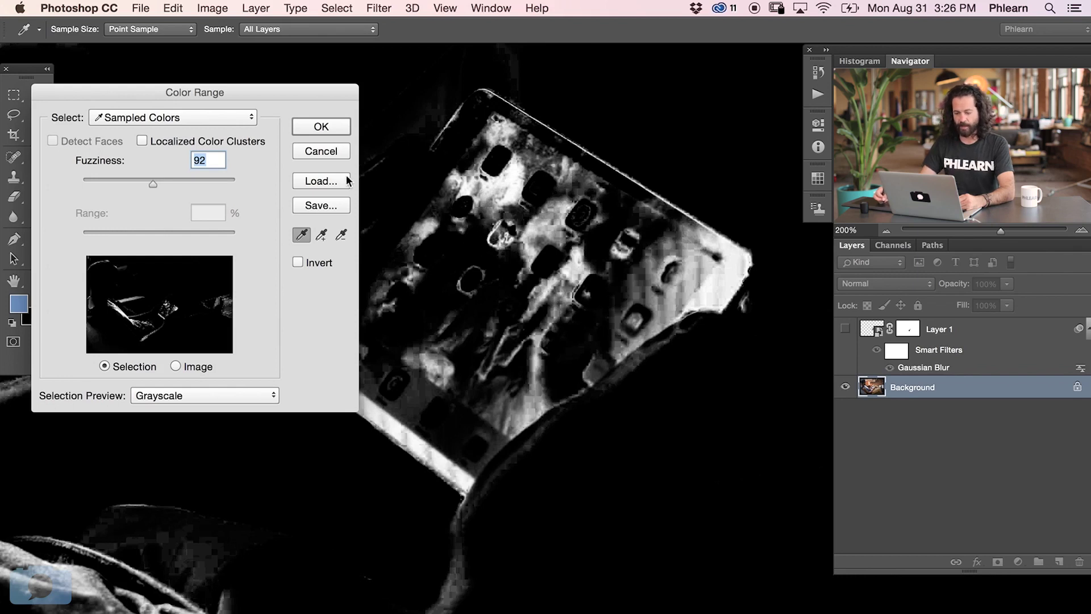
{"action": "left_click", "coordinate": [320, 127]}
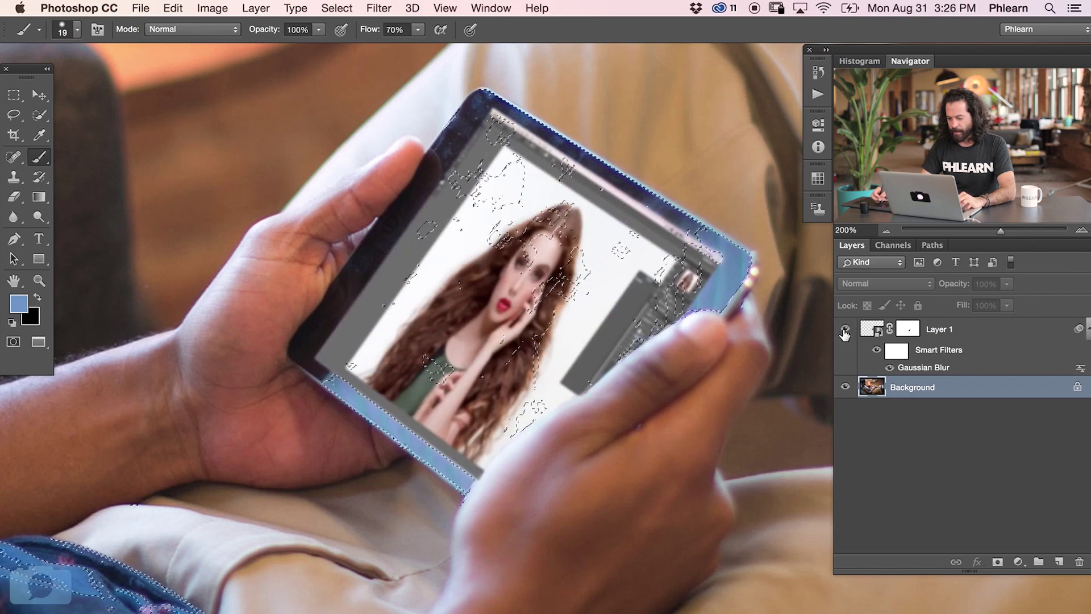
Show and select Layer 1, and add a new empty layer above it
{"action": "left_click", "coordinate": [976, 341]}
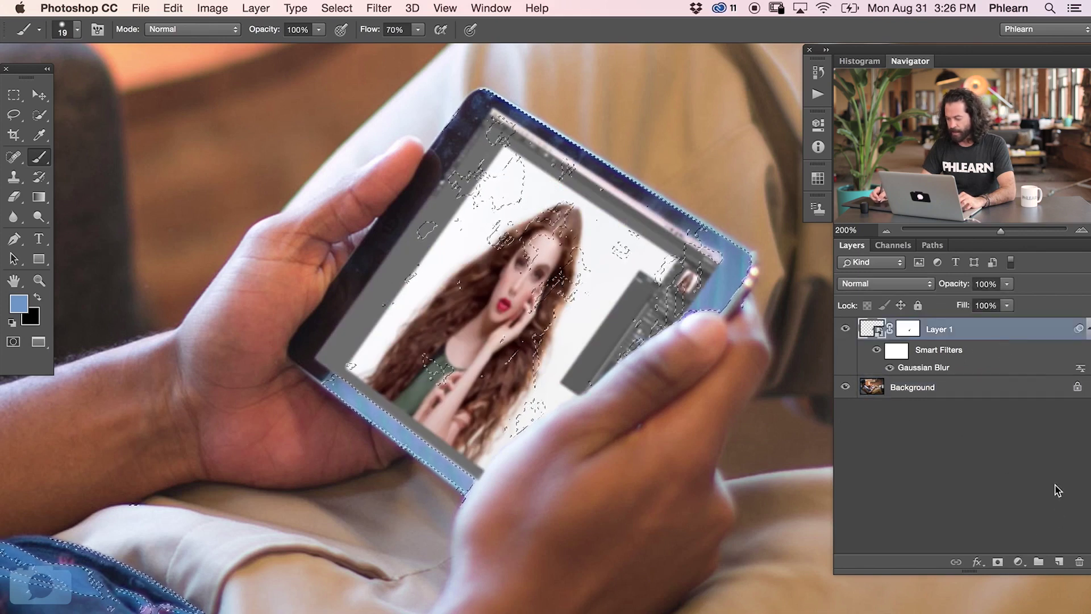
{"action": "left_click", "coordinate": [1058, 562]}
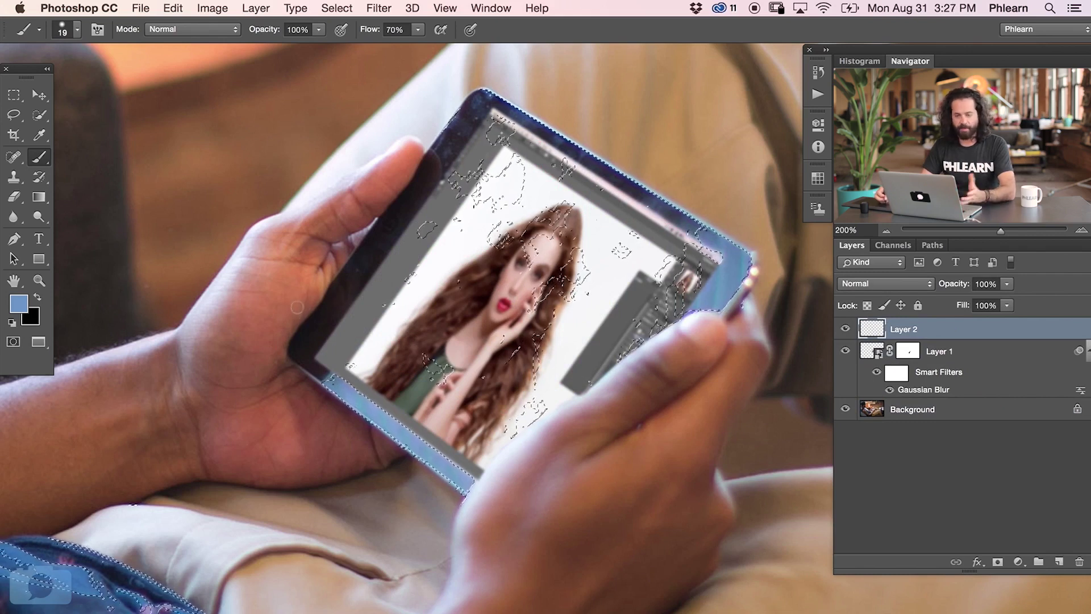
{"action": "mouse_move", "coordinate": [529, 173]}
{"action": "left_mouse_down"}
{"action": "mouse_move", "coordinate": [494, 193]}
{"action": "mouse_move", "coordinate": [502, 225]}
{"action": "mouse_move", "coordinate": [491, 316]}
{"action": "left_mouse_up"}
{"action": "key", "text": "super+z"}
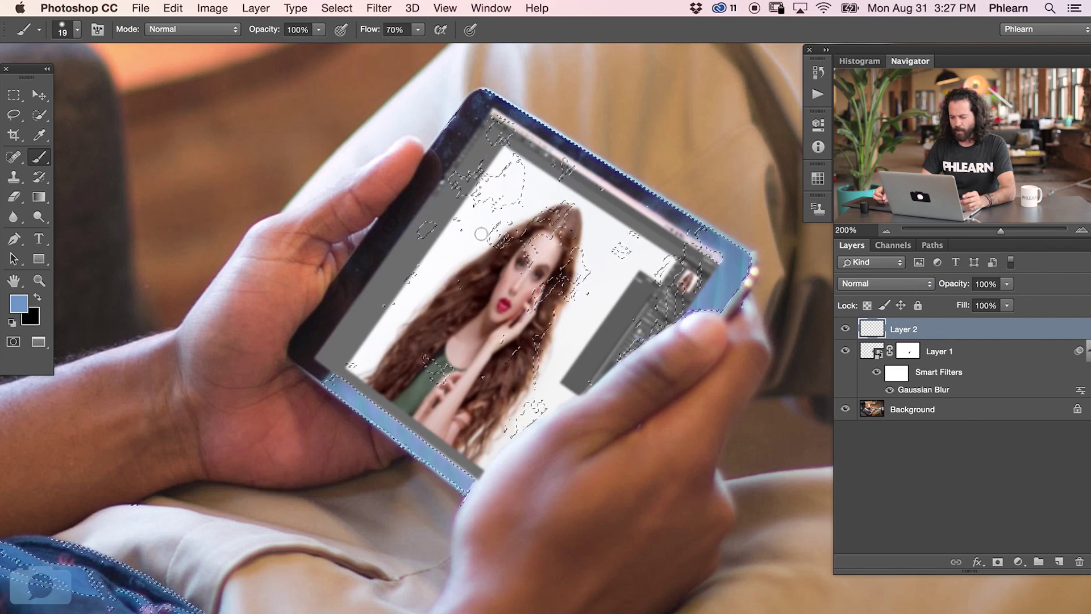
Sample the blue at the tablet's edge, lighten it to pale blue and paint the selected glare areas with a 251 px brush
{"action": "left_click", "coordinate": [743, 258], "text": "alt"}
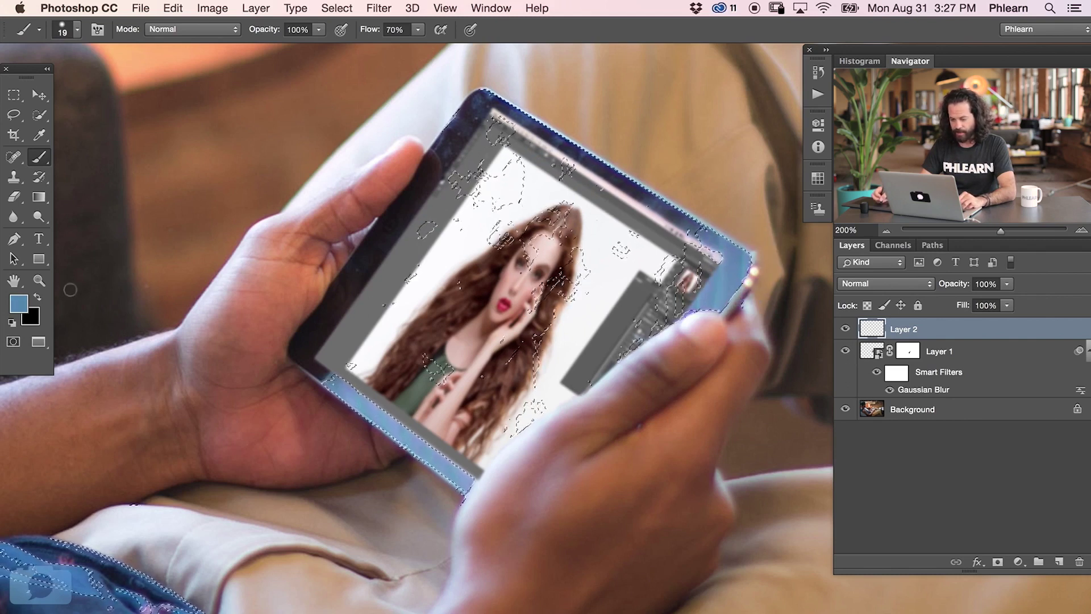
{"action": "left_click", "coordinate": [18, 304]}
{"action": "mouse_move", "coordinate": [397, 259]}
{"action": "left_mouse_down"}
{"action": "mouse_move", "coordinate": [363, 239]}
{"action": "mouse_move", "coordinate": [502, 207]}
{"action": "left_mouse_up"}
{"action": "left_click", "coordinate": [697, 213]}
{"action": "mouse_move", "coordinate": [438, 171]}
{"action": "left_mouse_down"}
{"action": "mouse_move", "coordinate": [487, 195]}
{"action": "mouse_move", "coordinate": [466, 187]}
{"action": "mouse_move", "coordinate": [451, 208]}
{"action": "mouse_move", "coordinate": [565, 215]}
{"action": "mouse_move", "coordinate": [568, 233]}
{"action": "mouse_move", "coordinate": [431, 170]}
{"action": "mouse_move", "coordinate": [538, 187]}
{"action": "mouse_move", "coordinate": [573, 256]}
{"action": "mouse_move", "coordinate": [570, 187]}
{"action": "left_mouse_up"}
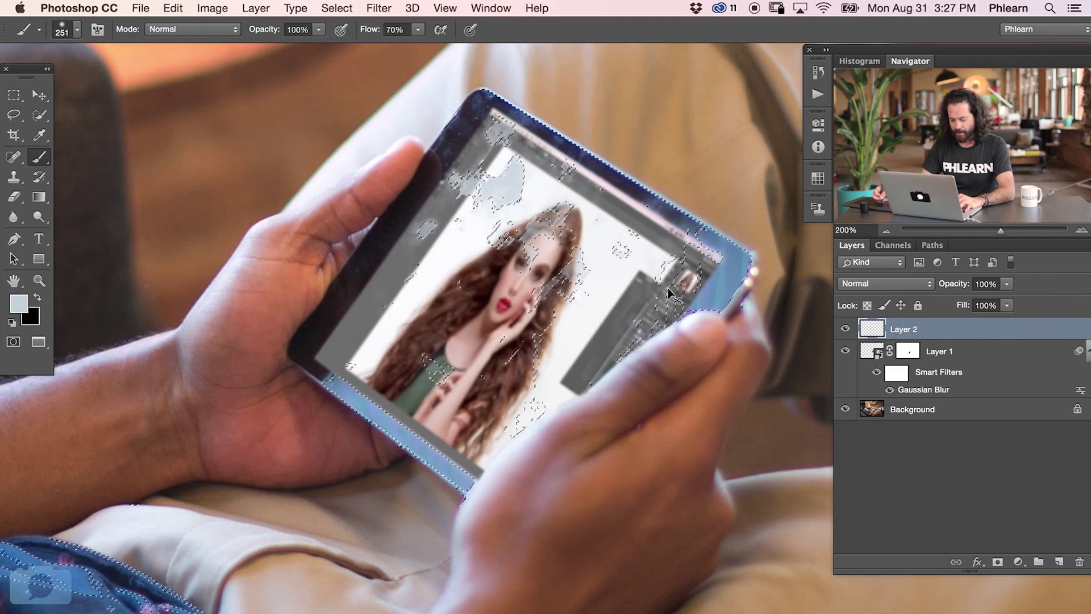
Deselect the painted glare areas and compare the tablet with and without the glare on Layer 2
{"action": "key", "text": "super+d"}
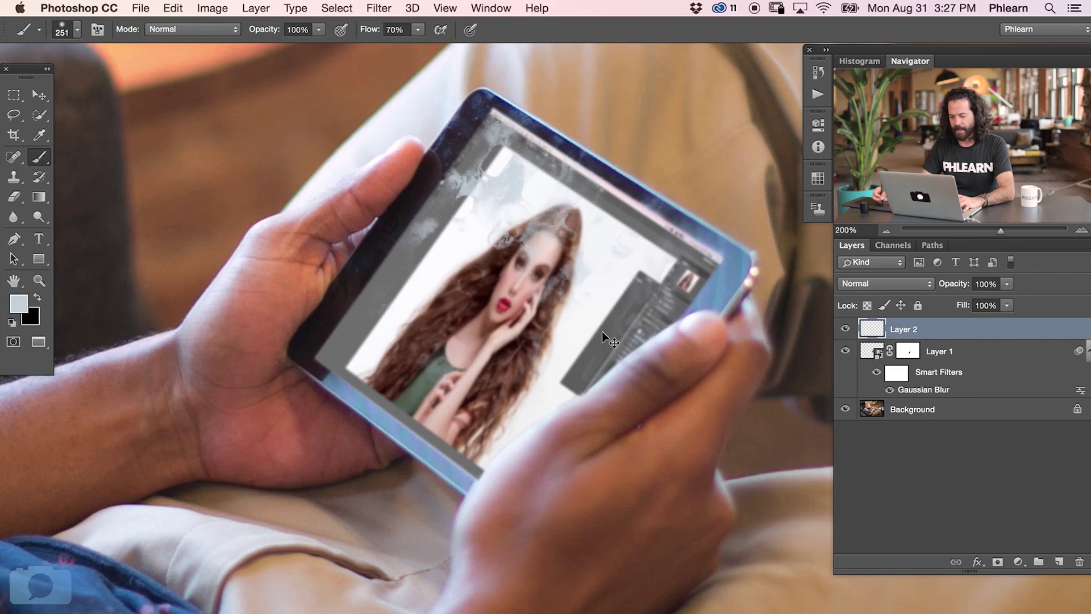
{"action": "left_click", "coordinate": [844, 329]}
{"action": "left_click", "coordinate": [845, 329]}
{"action": "left_click", "coordinate": [844, 330]}
{"action": "left_click", "coordinate": [845, 330]}
{"action": "left_click", "coordinate": [844, 330]}
{"action": "left_click", "coordinate": [845, 330]}
{"action": "left_click", "coordinate": [845, 330]}
{"action": "left_click", "coordinate": [845, 330]}
Set Layer 2's blend mode to Screen and compare the glare shown and hidden
{"action": "left_click", "coordinate": [896, 284]}
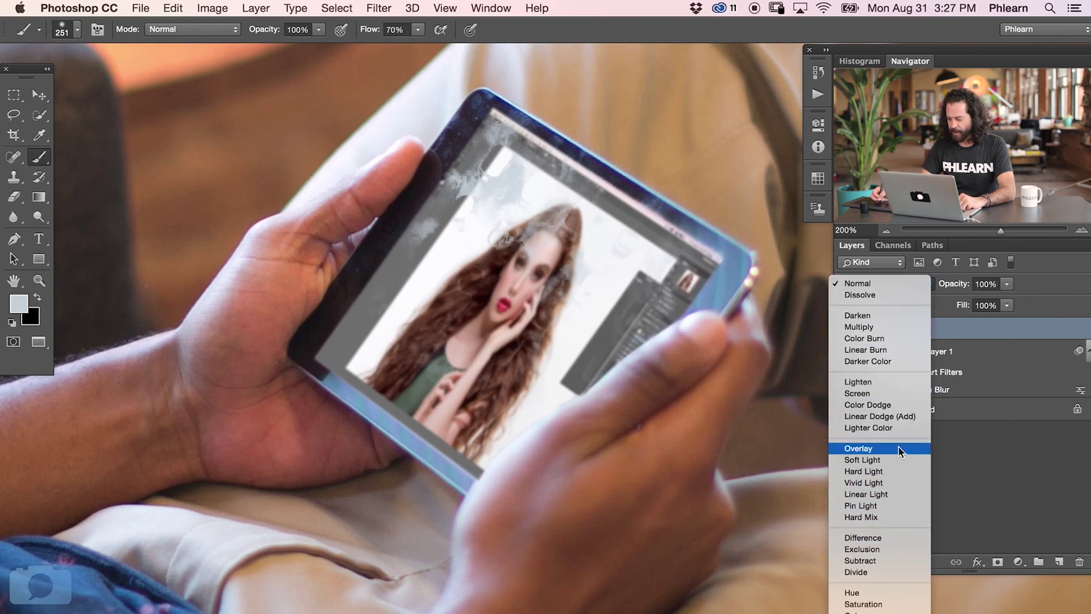
{"action": "left_click", "coordinate": [892, 392]}
{"action": "left_click", "coordinate": [844, 329]}
{"action": "left_click", "coordinate": [845, 329]}
{"action": "left_click", "coordinate": [845, 330]}
{"action": "left_click", "coordinate": [845, 329]}
{"action": "left_click", "coordinate": [845, 329]}
{"action": "left_click", "coordinate": [844, 329]}
Lower Layer 2's opacity to 51% and check the softened glare by toggling its visibility
{"action": "left_click_drag", "start_coordinate": [955, 287], "coordinate": [920, 292]}
{"action": "left_click", "coordinate": [845, 330]}
{"action": "left_click", "coordinate": [845, 330]}
{"action": "left_click", "coordinate": [844, 330]}
{"action": "left_click", "coordinate": [845, 329]}
{"action": "left_click", "coordinate": [845, 329]}
{"action": "left_click", "coordinate": [845, 330]}
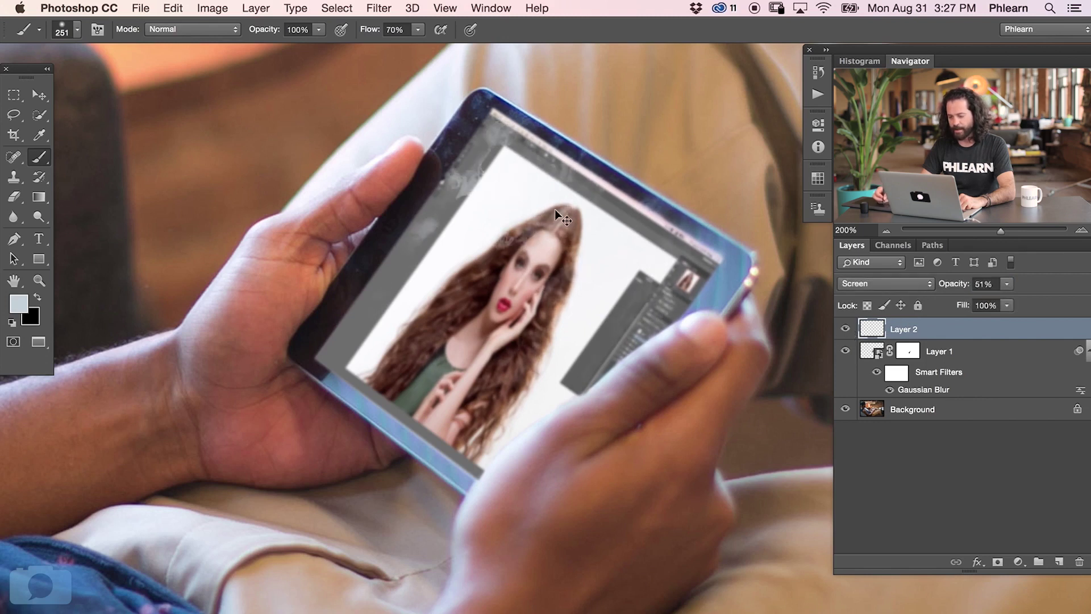
Compare the original tablet screen with the composite by toggling Layer 1 and Layer 2, viewing it close up and from farther out
{"action": "left_click", "coordinate": [843, 351]}
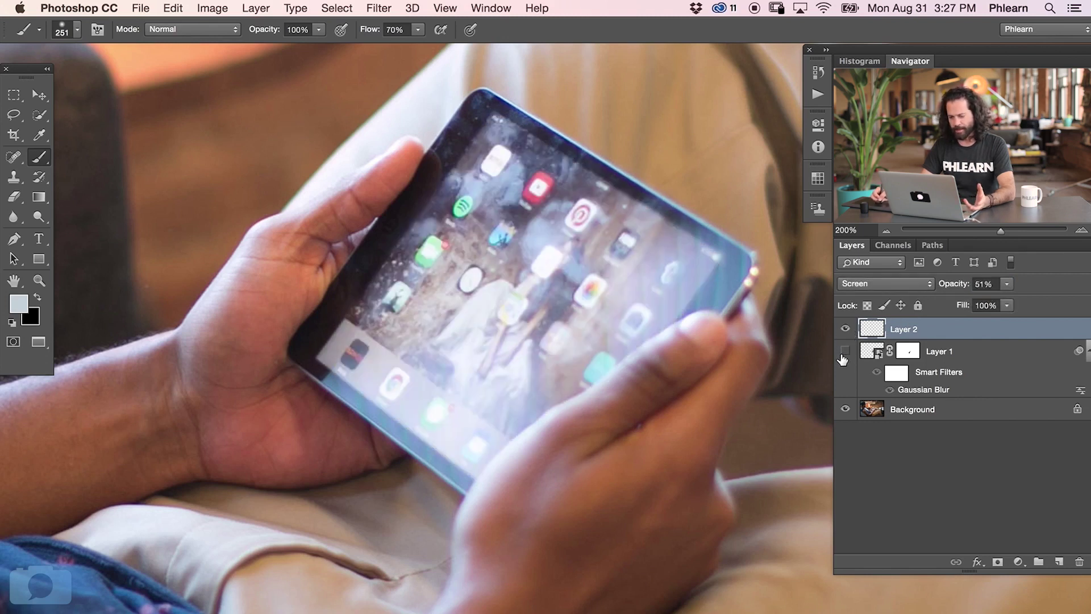
{"action": "left_click", "coordinate": [844, 352]}
{"action": "left_click", "coordinate": [845, 330]}
{"action": "left_click", "coordinate": [845, 331]}
{"action": "left_click", "coordinate": [845, 330]}
{"action": "left_click", "coordinate": [845, 331]}
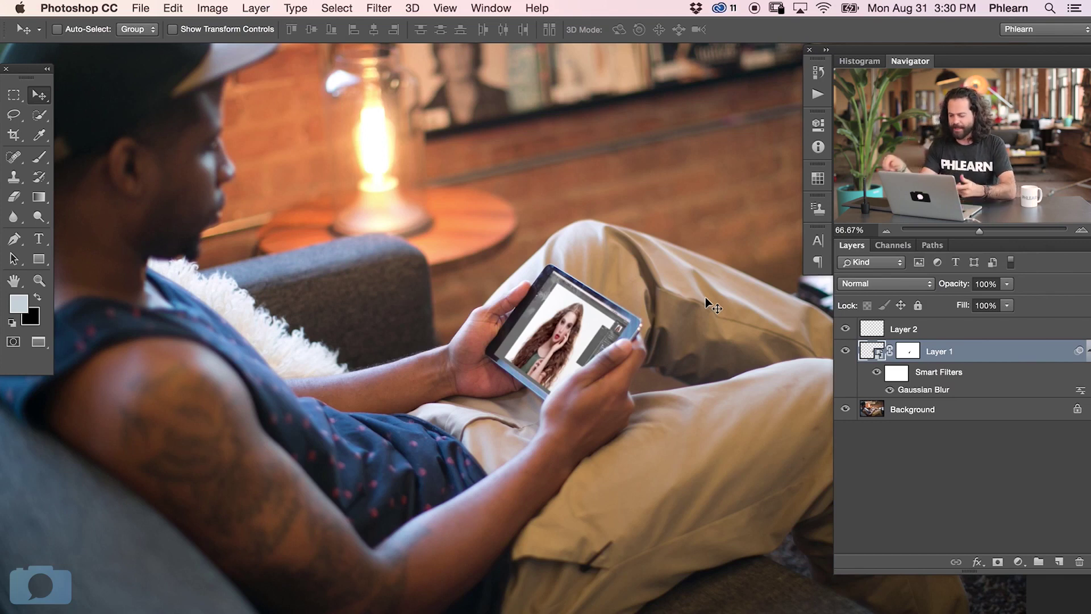
{"action": "key", "text": "super"}
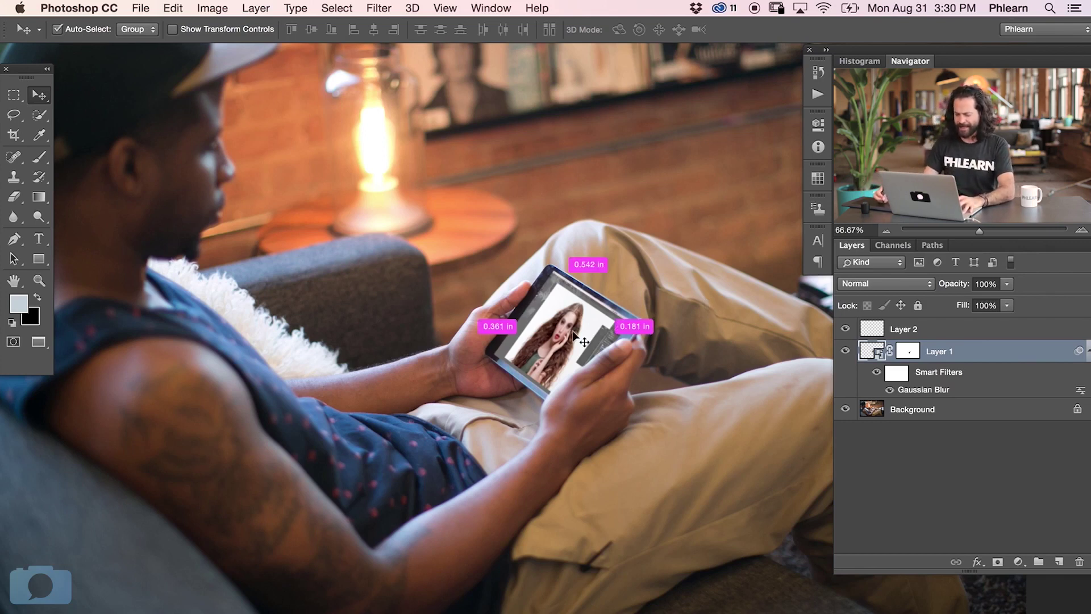
{"action": "scroll", "coordinate": [574, 336], "scroll_direction": "up", "scroll_amount": 2}
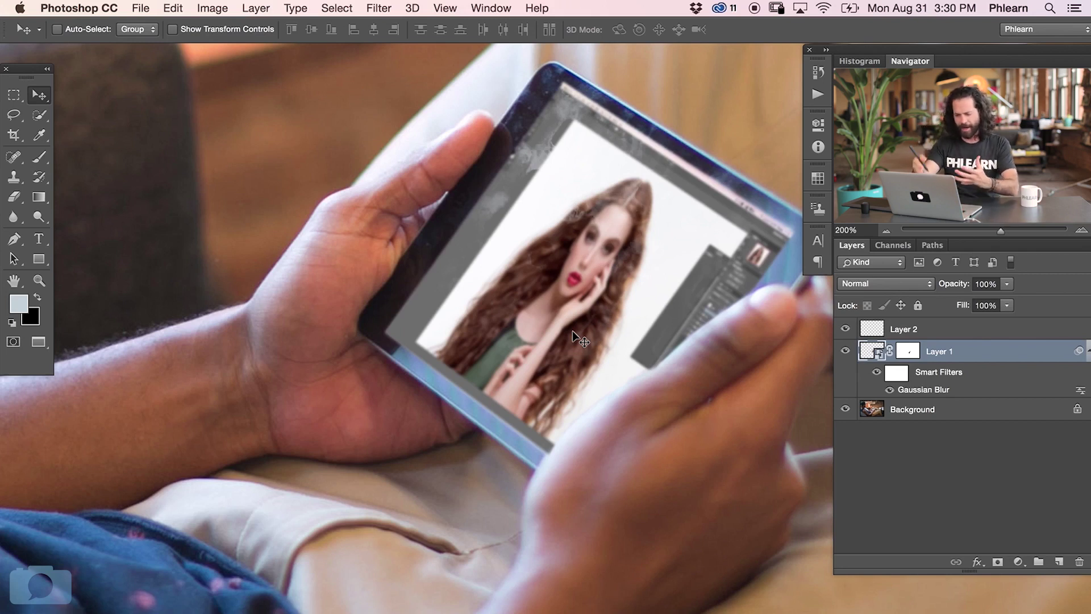
{"action": "scroll", "coordinate": [572, 336], "scroll_direction": "down", "scroll_amount": 2}
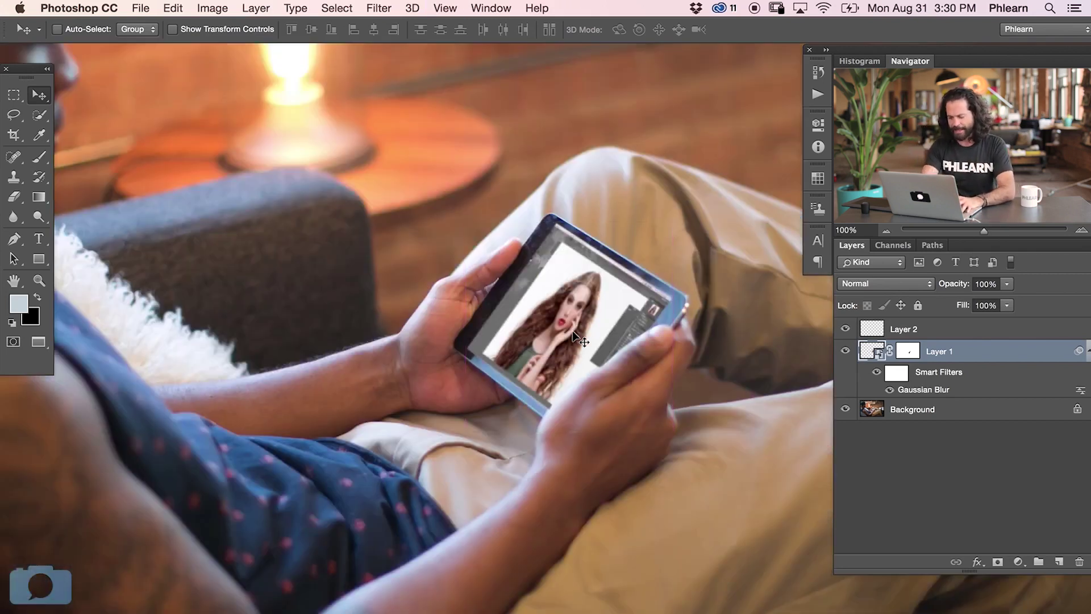
{"action": "left_click_drag", "start_coordinate": [560, 359], "coordinate": [598, 394]}
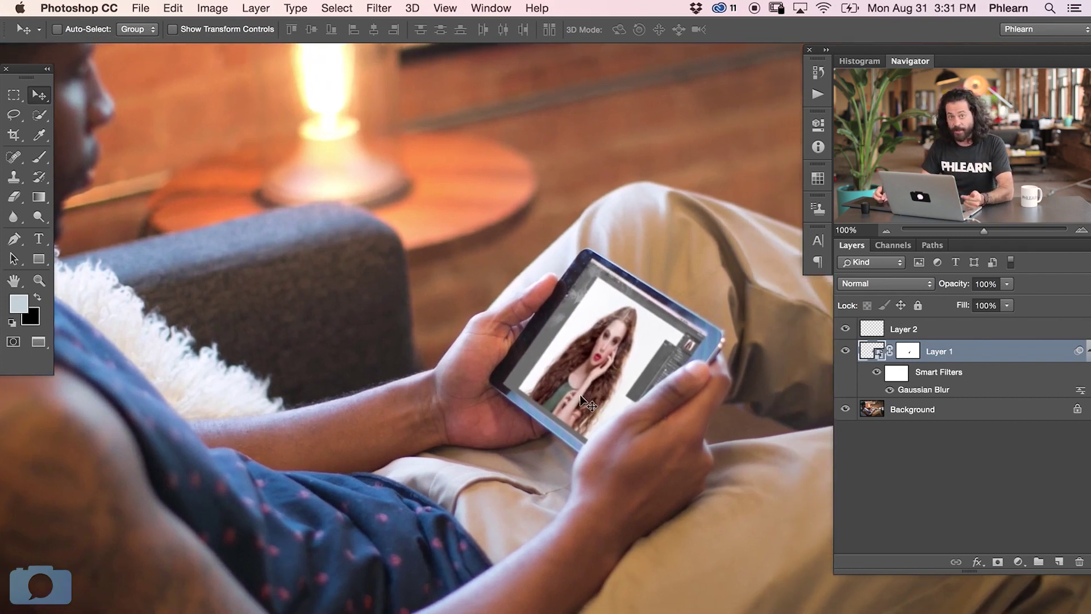
{"action": "left_click", "coordinate": [845, 352]}
{"action": "left_click", "coordinate": [844, 353]}
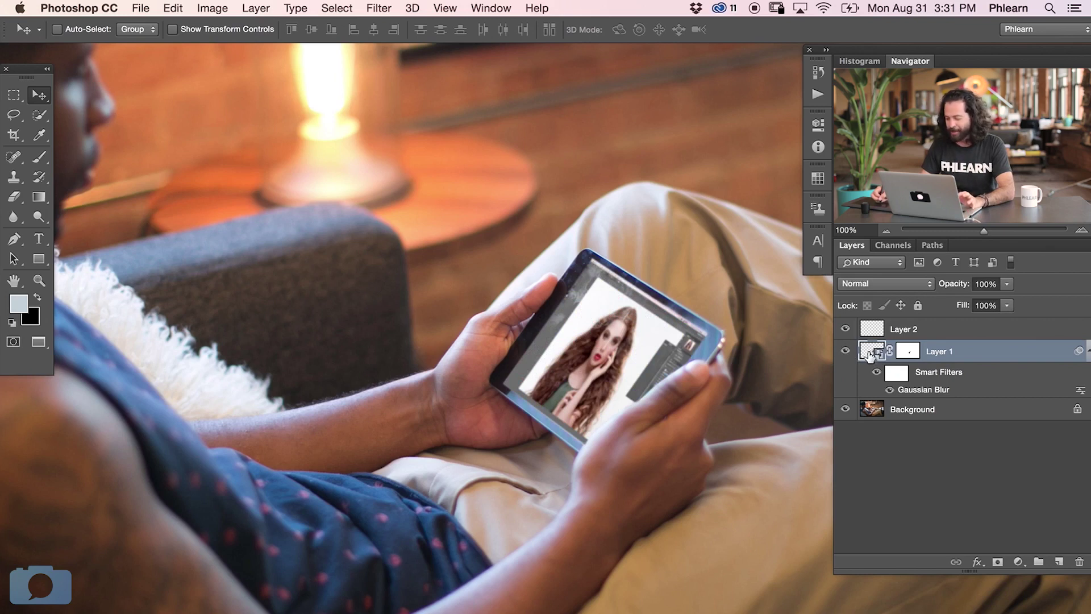
Open the contents of Layer 1's smart object and arrange its document as a floating window among the other open files
{"action": "double_click", "coordinate": [868, 352]}
{"action": "left_click_drag", "start_coordinate": [668, 398], "coordinate": [567, 375]}
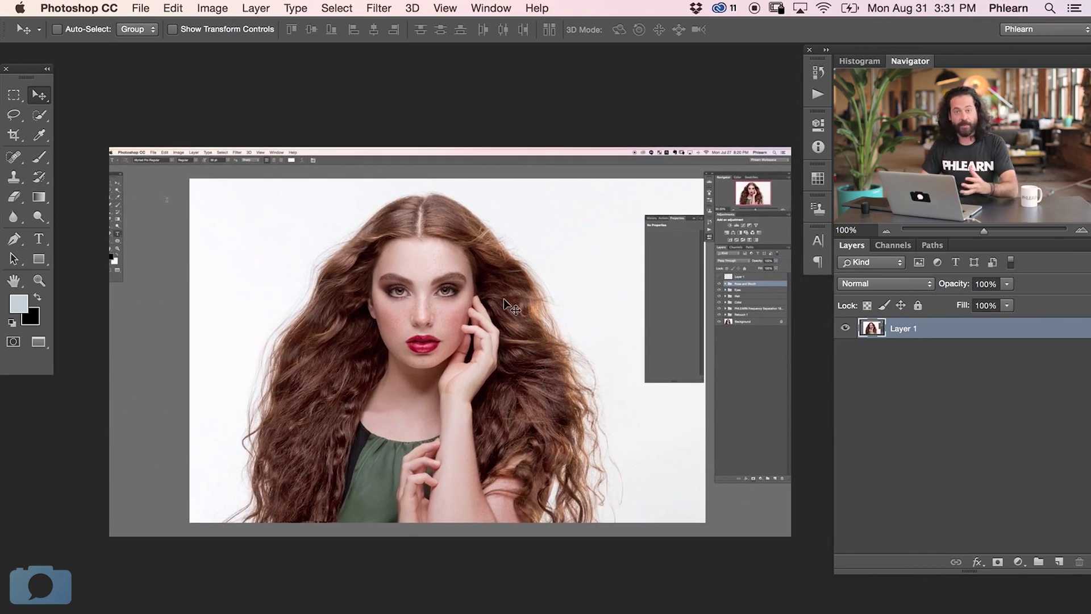
{"action": "key", "text": "f"}
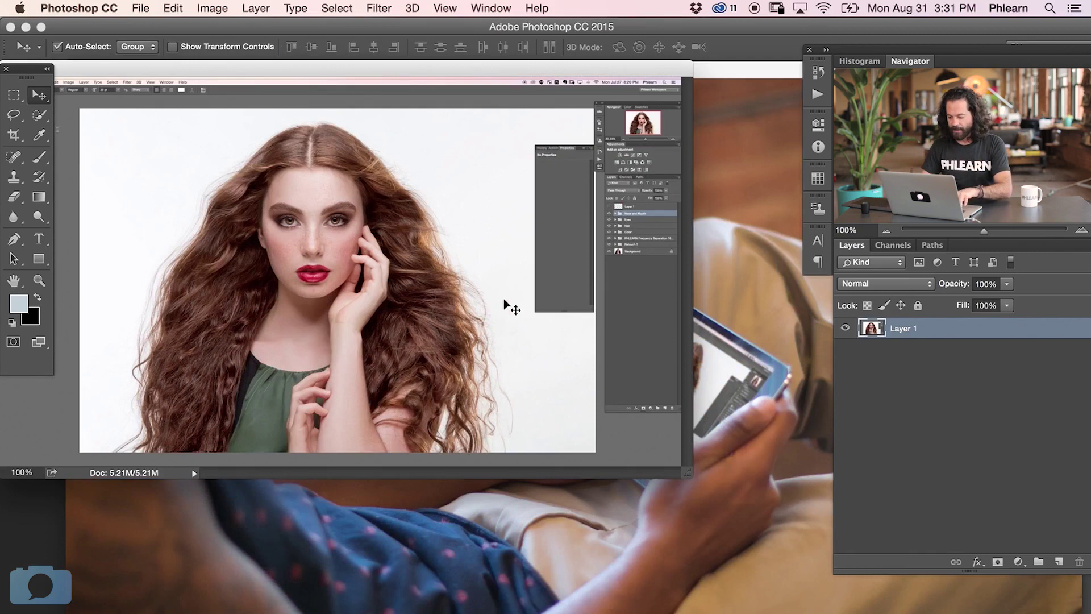
{"action": "key", "text": "super+minus"}
{"action": "left_click_drag", "start_coordinate": [432, 70], "coordinate": [457, 321]}
Copy the PHLEARN logo from Phlearn_Black.eps into Layer 1.psb and view that document at 100%
{"action": "left_click", "coordinate": [270, 125]}
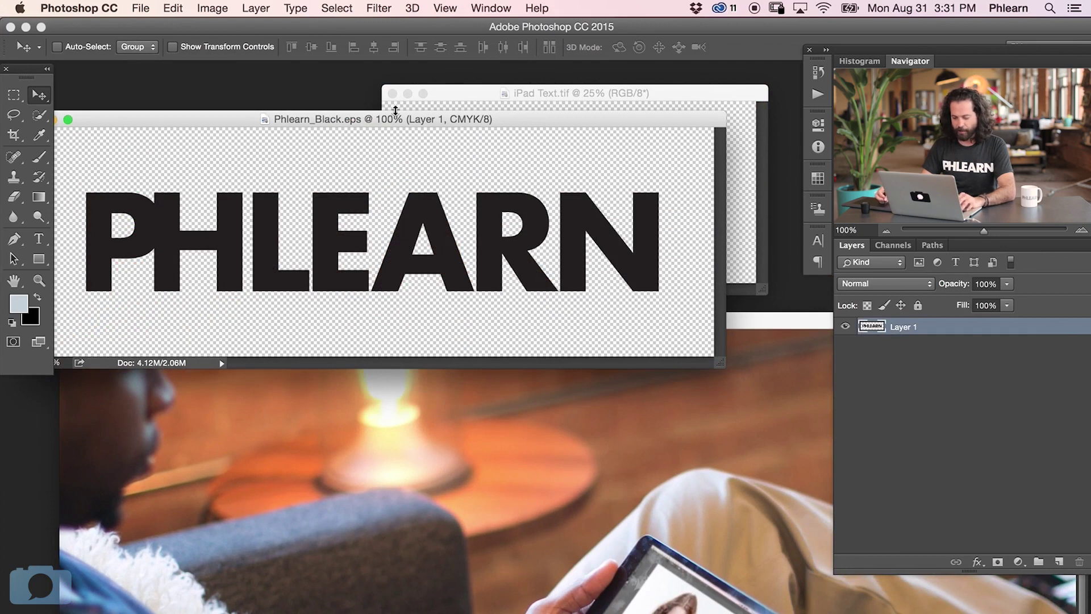
{"action": "key", "text": "super+minus"}
{"action": "left_click_drag", "start_coordinate": [287, 205], "coordinate": [571, 254]}
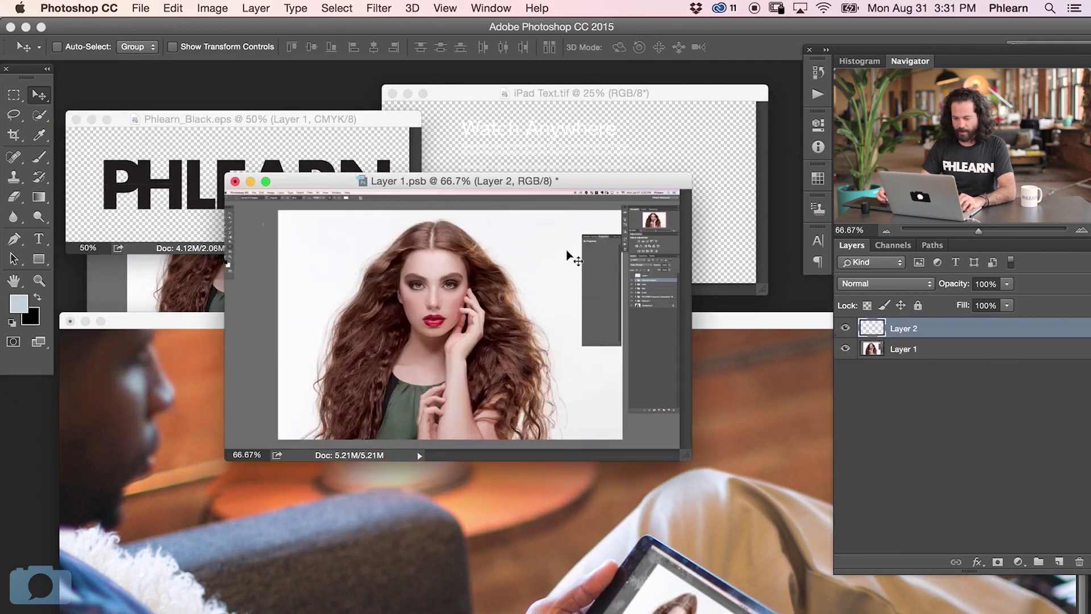
{"action": "key", "text": "f"}
{"action": "key", "text": "super+1"}
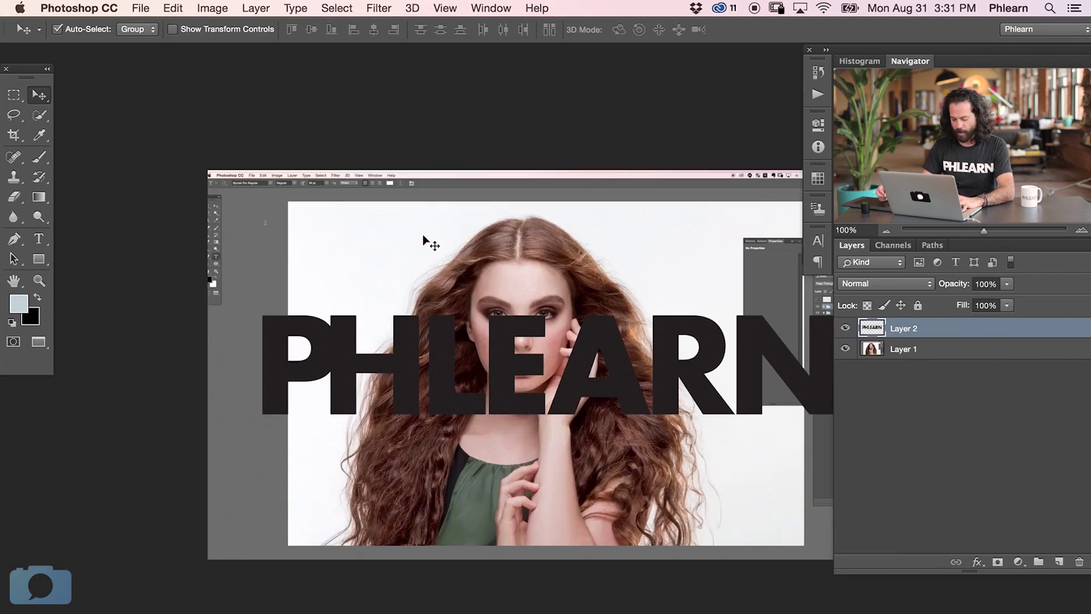
Scale the PHLEARN logo down and place it in the upper-left corner of the white portrait background
{"action": "key", "text": "super+t"}
{"action": "left_click_drag", "start_coordinate": [833, 413], "coordinate": [378, 328]}
{"action": "key", "text": "Return"}
{"action": "left_click_drag", "start_coordinate": [416, 418], "coordinate": [450, 338]}
{"action": "left_click_drag", "start_coordinate": [546, 368], "coordinate": [525, 366]}
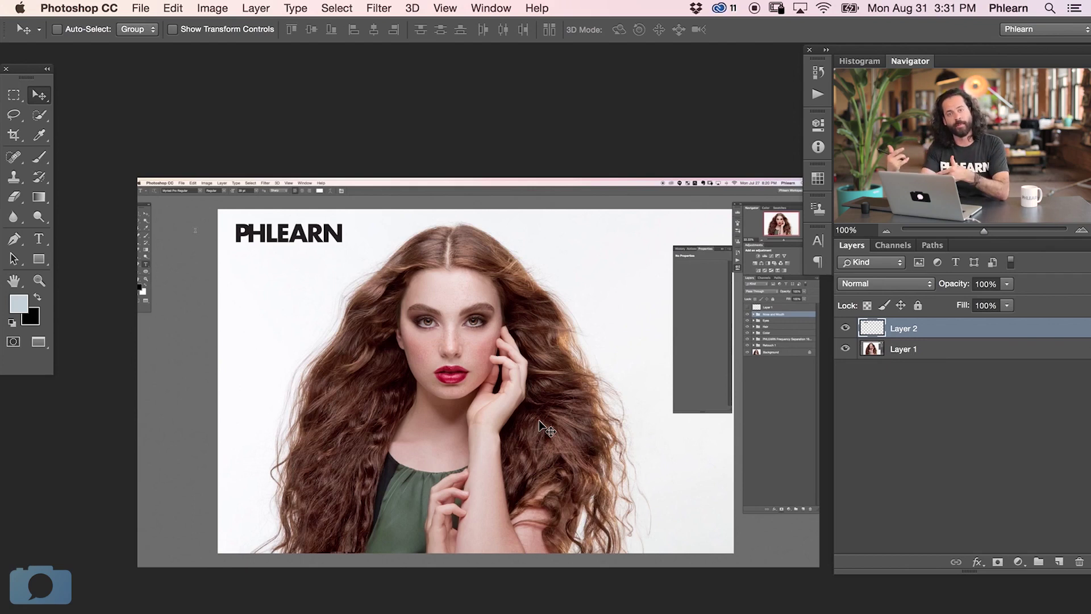
Save and close the smart object's document and return to the tablet photo
{"action": "key", "text": "super+s"}
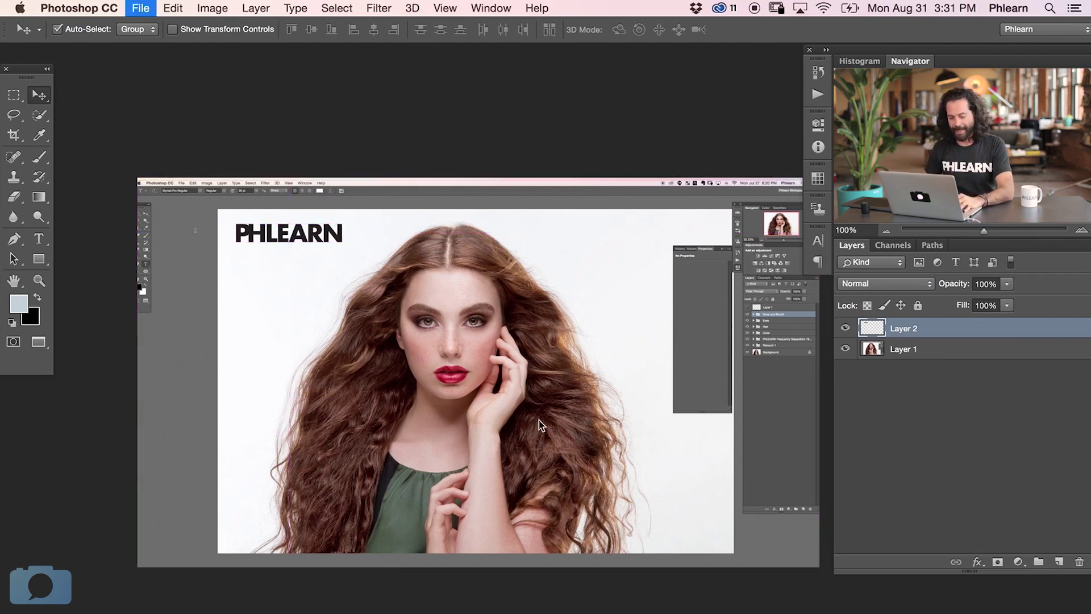
{"action": "key", "text": "super+w"}
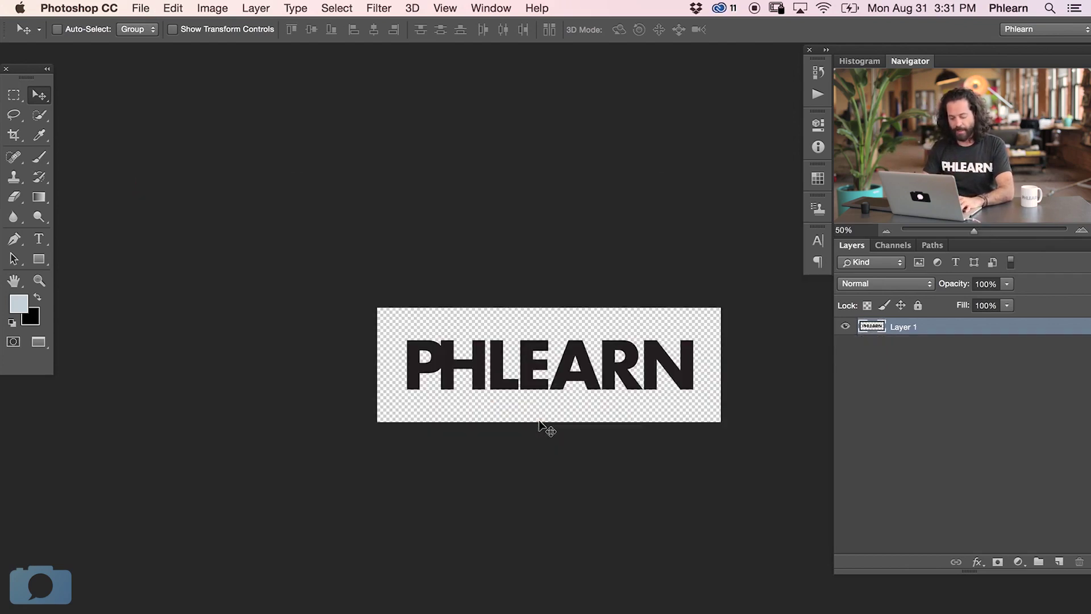
{"action": "key", "text": "super+w"}
{"action": "key", "text": "super+w"}
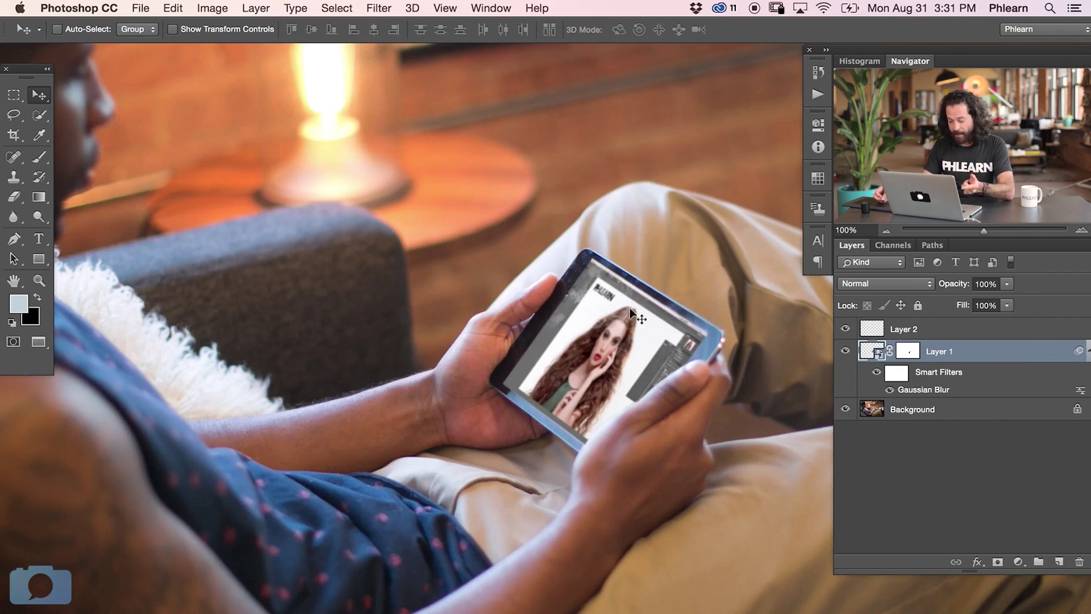
Examine the updated tablet screen up close with Layer 1's Smart Filters off and on
{"action": "left_click", "coordinate": [609, 389], "text": "super"}
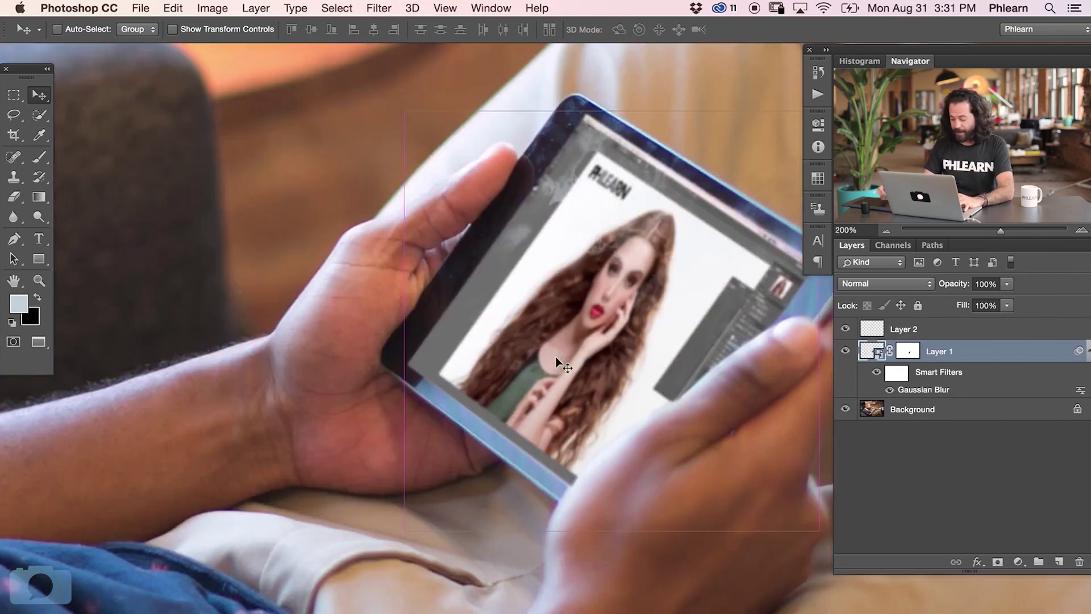
{"action": "left_click_drag", "start_coordinate": [683, 341], "coordinate": [641, 347]}
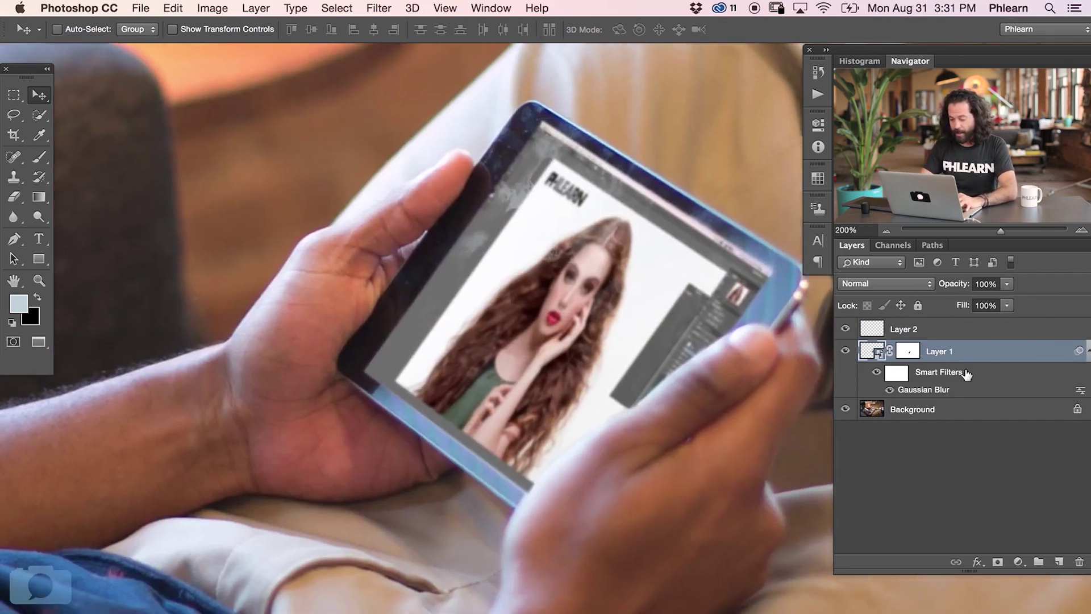
{"action": "left_click", "coordinate": [877, 373]}
{"action": "left_click", "coordinate": [877, 373]}
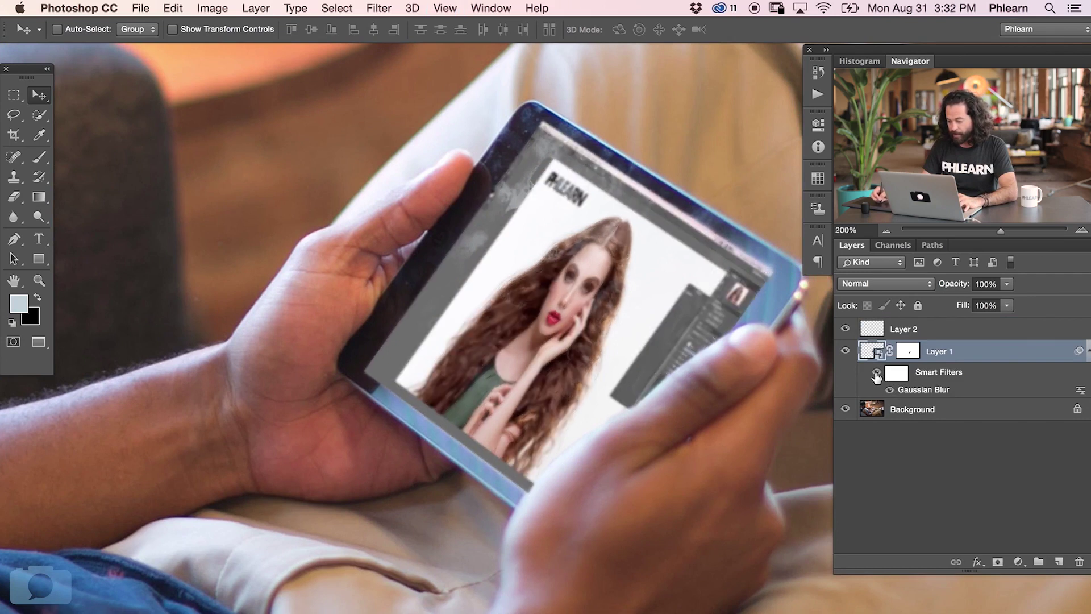
Hide the PHLEARN logo layer inside Layer 1's smart object
{"action": "left_click", "coordinate": [845, 329]}
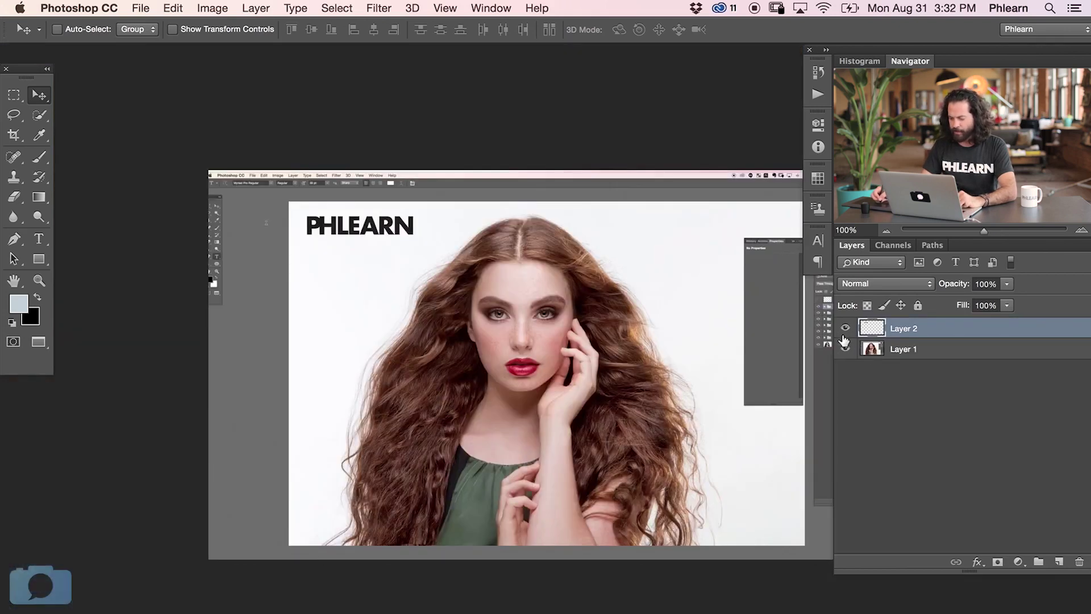
{"action": "left_click", "coordinate": [845, 328]}
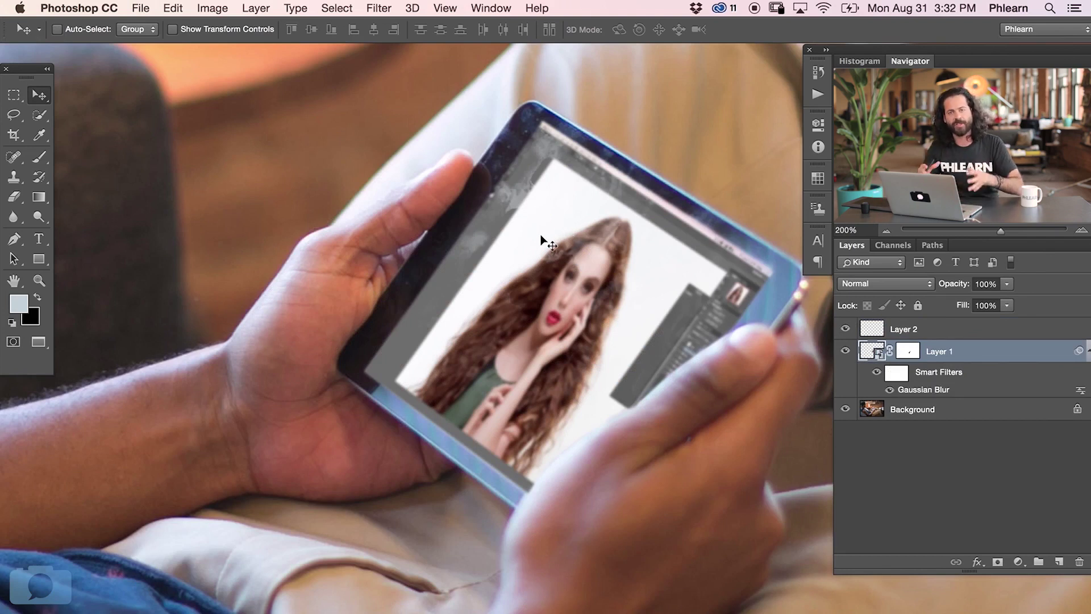
Clear the crop ratio, choose W x H x Resolution, and crop the photo's top and bottom into a wide banner
{"action": "key", "text": "super+minus"}
{"action": "key", "text": "super+minus"}
{"action": "key", "text": "super+minus"}
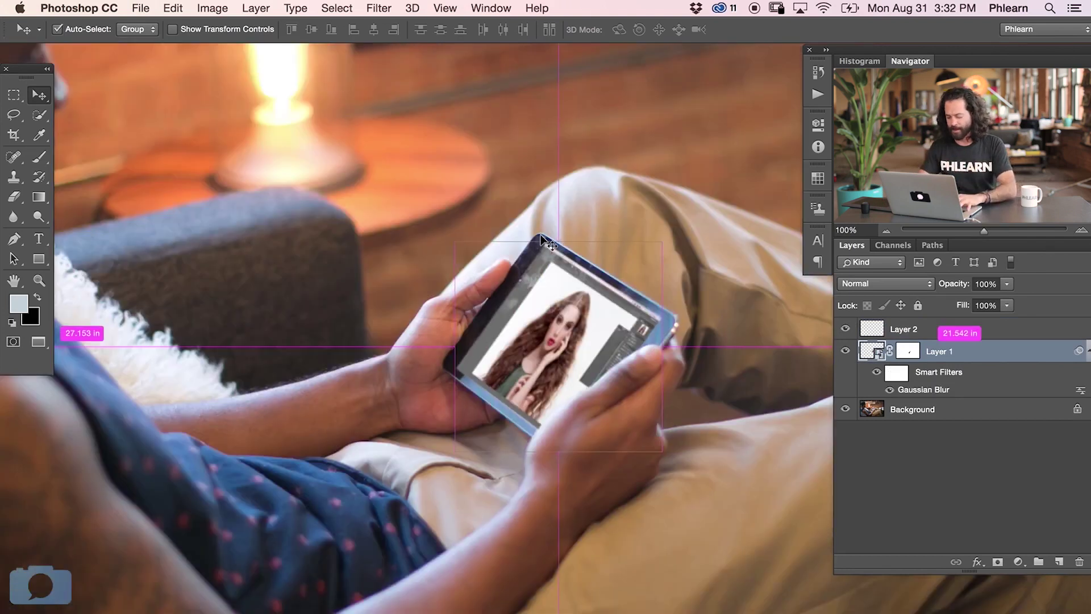
{"action": "key", "text": "c"}
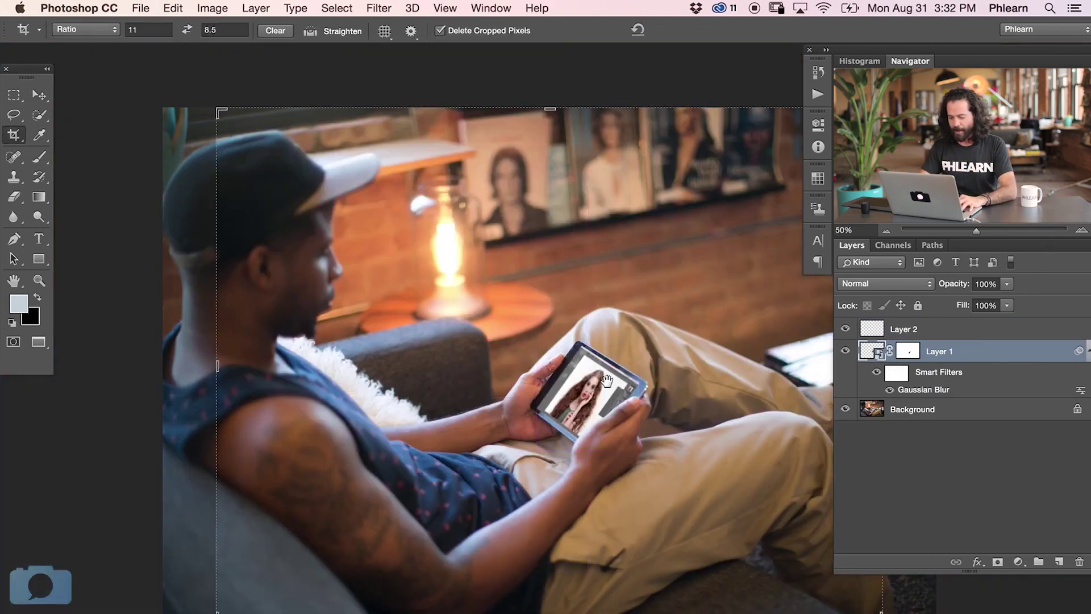
{"action": "left_click_drag", "start_coordinate": [481, 101], "coordinate": [483, 122]}
{"action": "key", "text": "Escape"}
{"action": "left_click", "coordinate": [275, 30]}
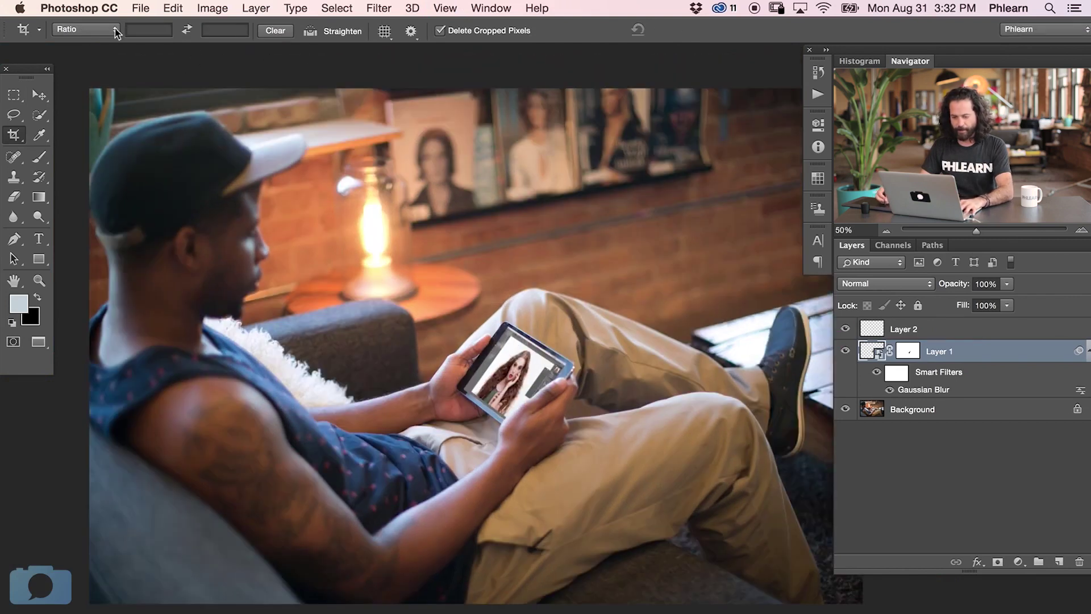
{"action": "left_click", "coordinate": [115, 31]}
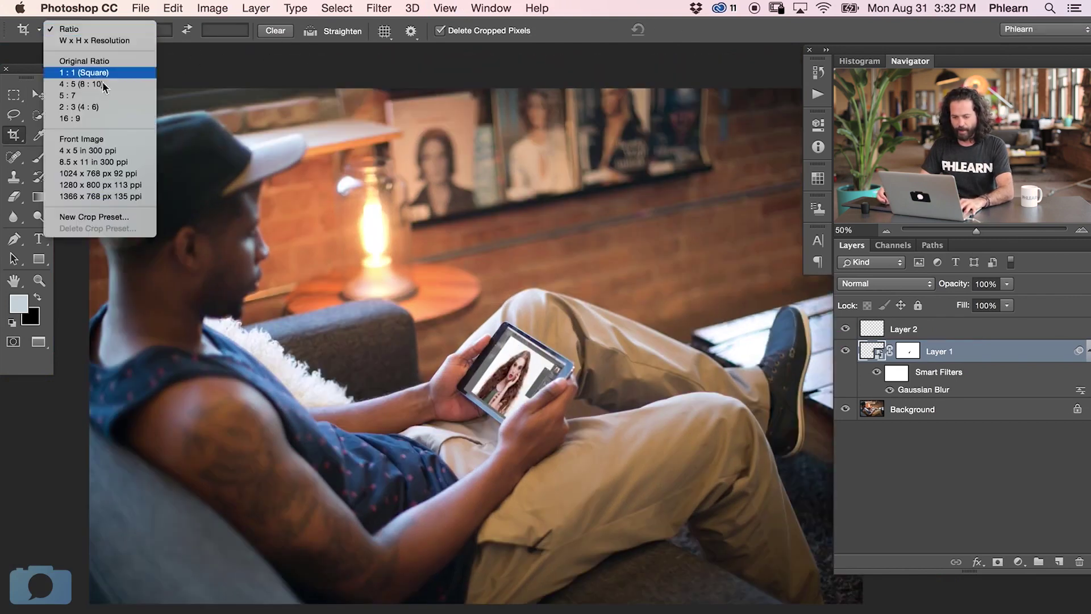
{"action": "left_click", "coordinate": [103, 40]}
{"action": "left_click_drag", "start_coordinate": [480, 85], "coordinate": [480, 118]}
{"action": "left_click_drag", "start_coordinate": [483, 574], "coordinate": [498, 518]}
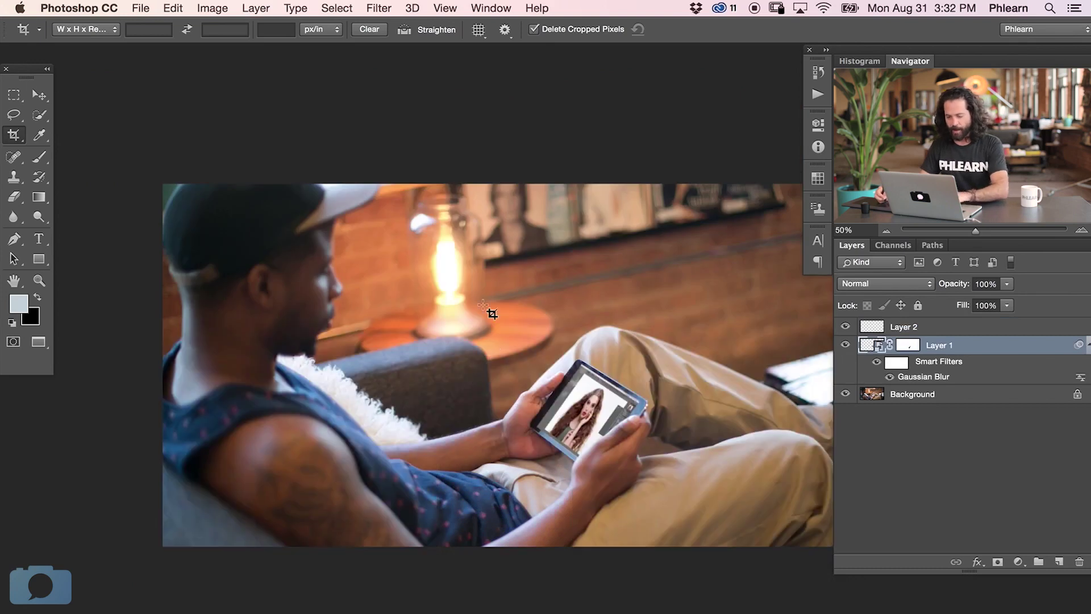
Copy the Watch Anywhere heading and its description text from iPad Text.tif into Ipad-Screen.jpg
{"action": "key", "text": "shift+f"}
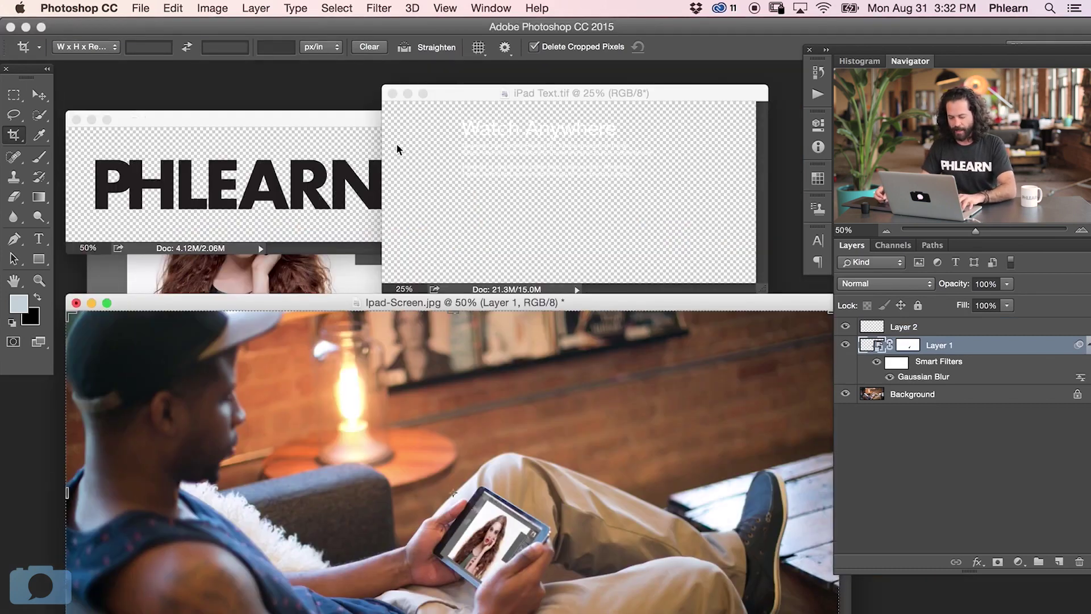
{"action": "left_click_drag", "start_coordinate": [478, 93], "coordinate": [455, 95]}
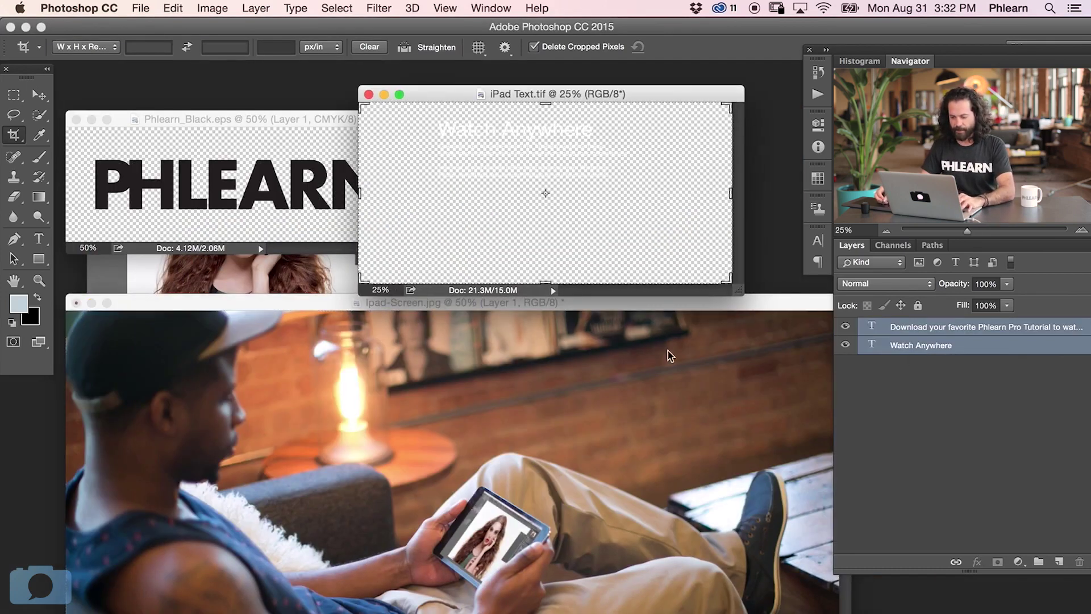
{"action": "key", "text": "v"}
{"action": "left_click_drag", "start_coordinate": [528, 182], "coordinate": [580, 409]}
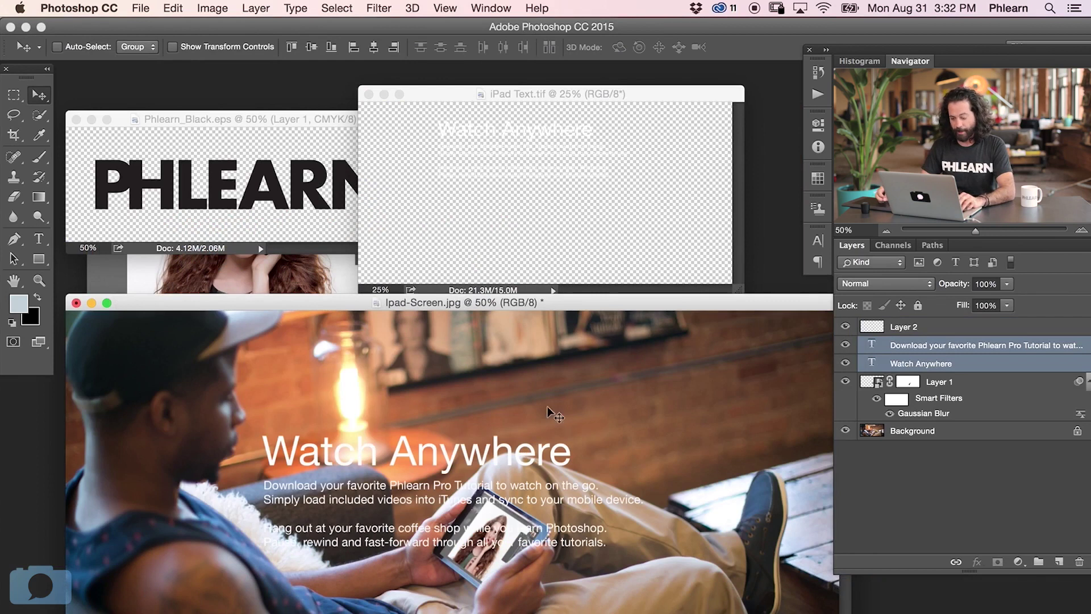
Move both text layers to the upper right of the banner, over the brick wall above the man's legs
{"action": "key", "text": "f"}
{"action": "scroll", "coordinate": [522, 263], "scroll_direction": "right", "scroll_amount": 5}
{"action": "scroll", "coordinate": [523, 262], "scroll_direction": "down", "scroll_amount": 3}
{"action": "left_click_drag", "start_coordinate": [452, 379], "coordinate": [636, 271]}
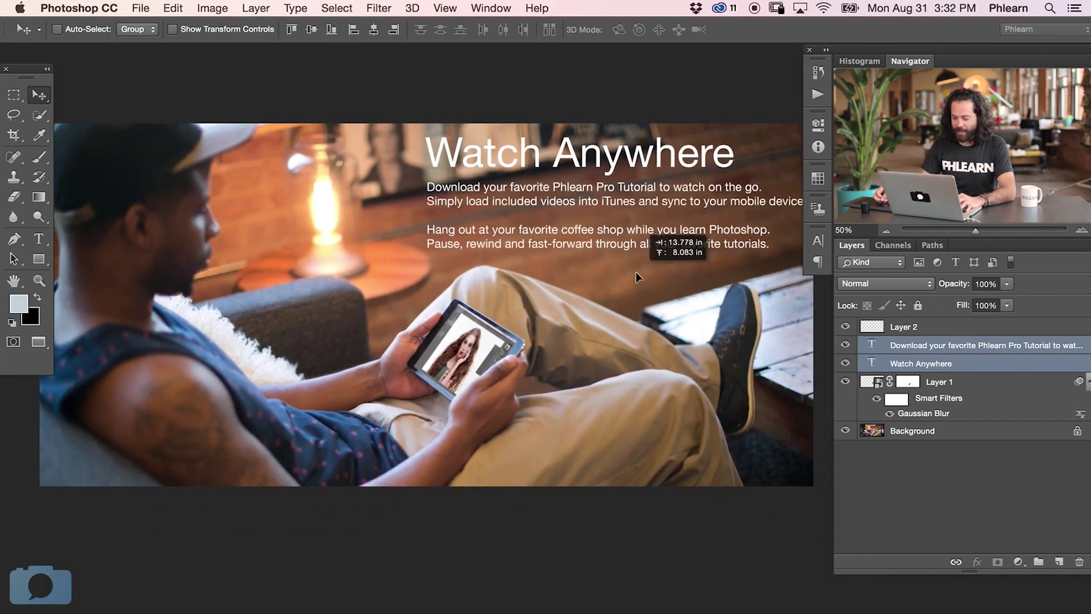
{"action": "scroll", "coordinate": [635, 271], "scroll_direction": "right", "scroll_amount": 3}
{"action": "scroll", "coordinate": [636, 272], "scroll_direction": "up", "scroll_amount": 3}
{"action": "left_click_drag", "start_coordinate": [588, 341], "coordinate": [588, 351]}
{"action": "scroll", "coordinate": [589, 350], "scroll_direction": "left", "scroll_amount": 3}
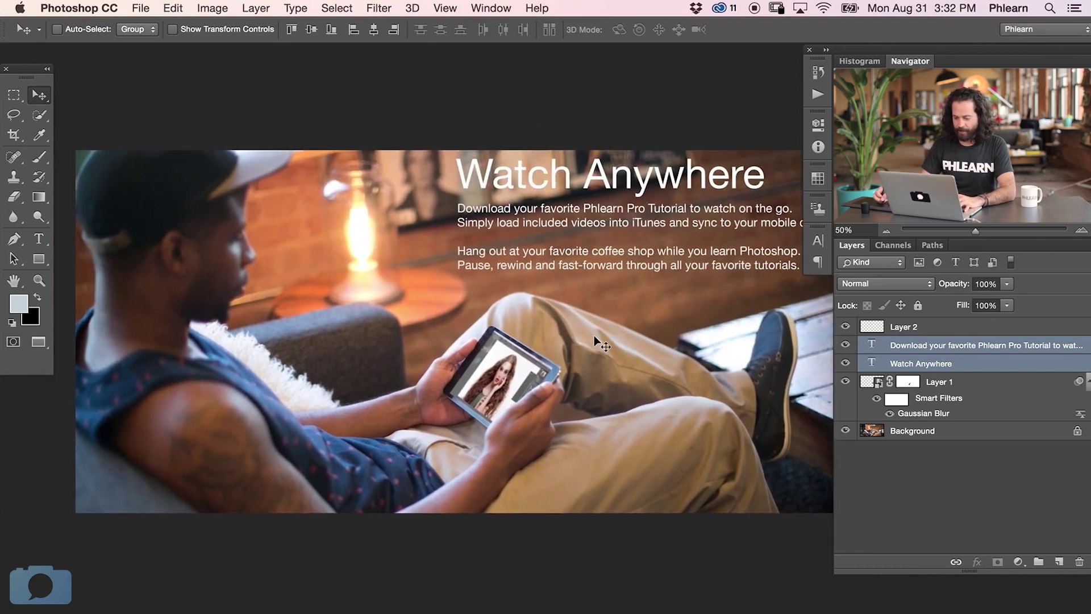
Preview the banner in full screen and nudge the two text layers slightly left and down
{"action": "key", "text": "f"}
{"action": "key", "text": "f"}
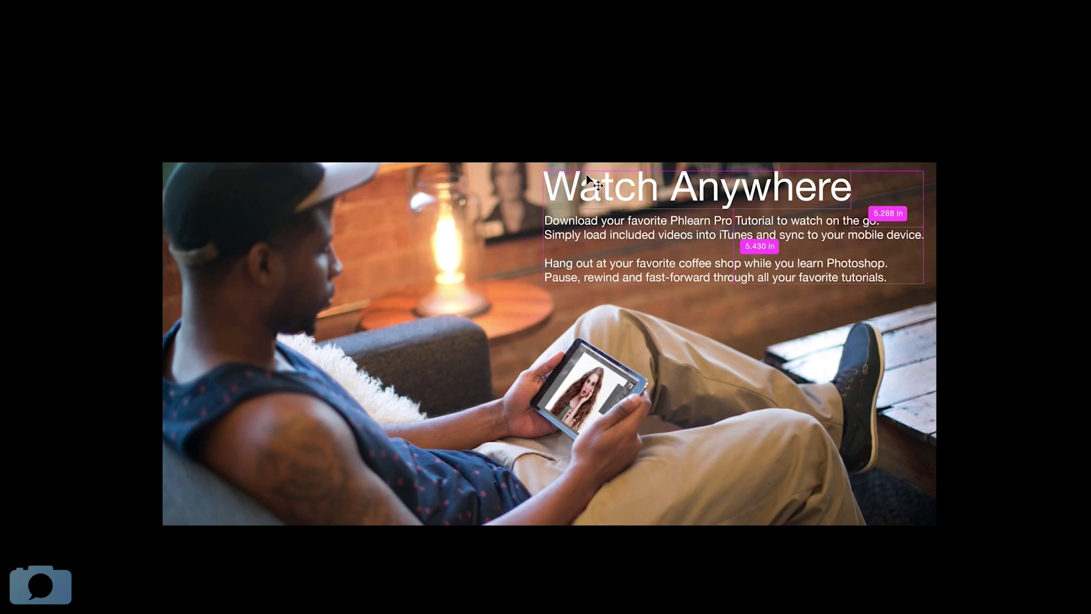
{"action": "key", "text": "ctrl+plus"}
{"action": "left_click_drag", "start_coordinate": [992, 260], "coordinate": [977, 274]}
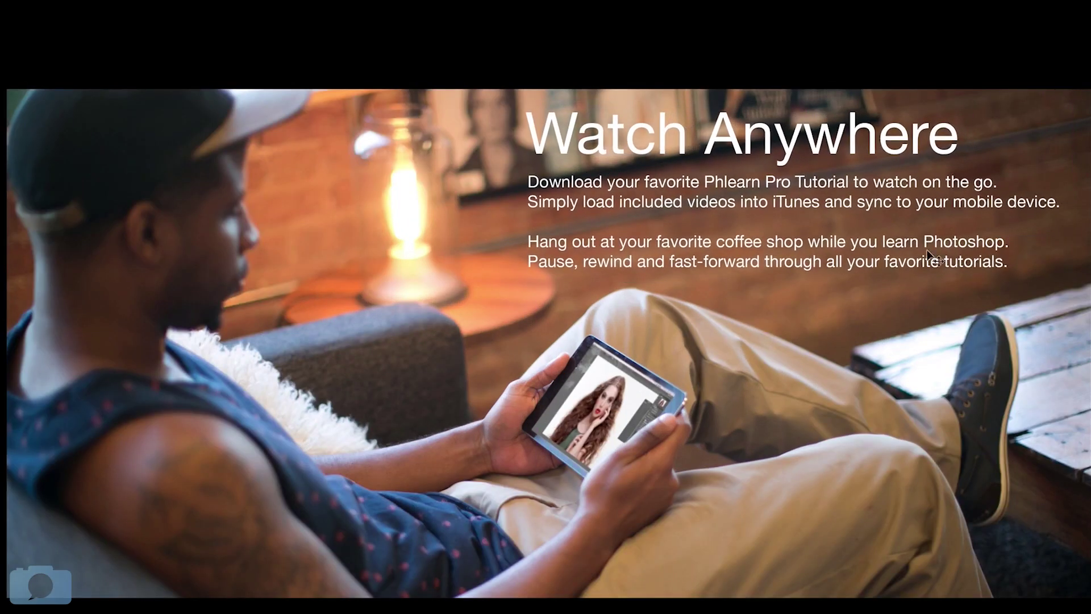